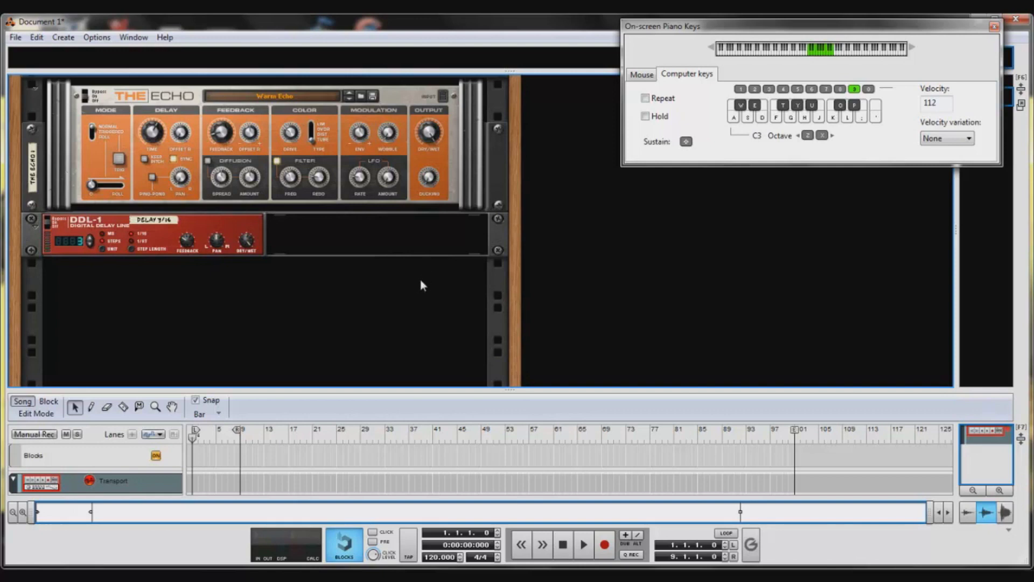
Step: Add a Combinator to the rack below the DDL-1 delay
{"action": "scroll", "coordinate": [423, 286], "scroll_direction": "up", "scroll_amount": 2}
{"action": "scroll", "coordinate": [426, 283], "scroll_direction": "down", "scroll_amount": 3}
{"action": "scroll", "coordinate": [428, 281], "scroll_direction": "up", "scroll_amount": 1}
{"action": "scroll", "coordinate": [414, 299], "scroll_direction": "up", "scroll_amount": 1}
{"action": "scroll", "coordinate": [410, 295], "scroll_direction": "down", "scroll_amount": 1}
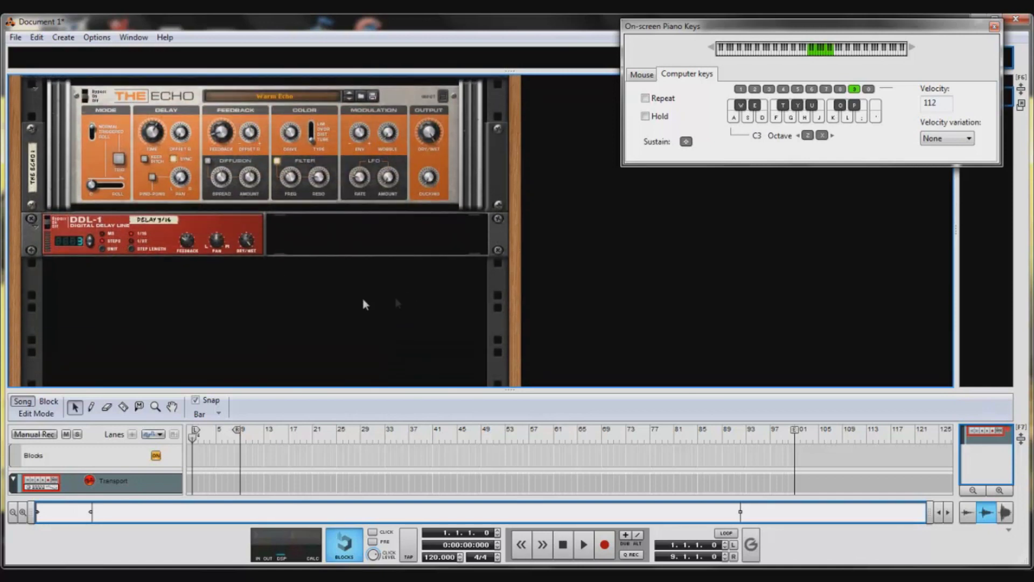
{"action": "right_click", "coordinate": [332, 294]}
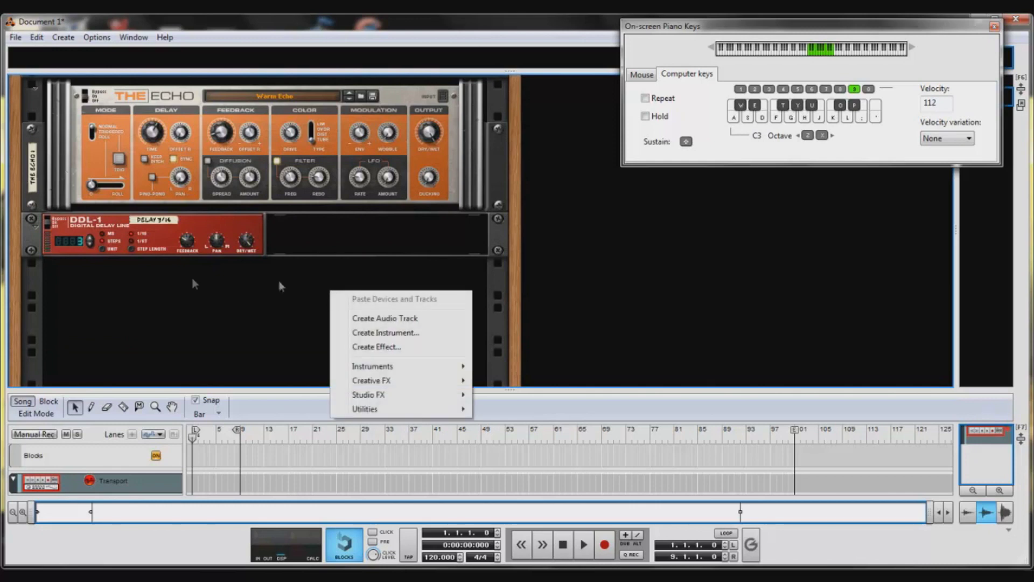
{"action": "mouse_move", "coordinate": [412, 409]}
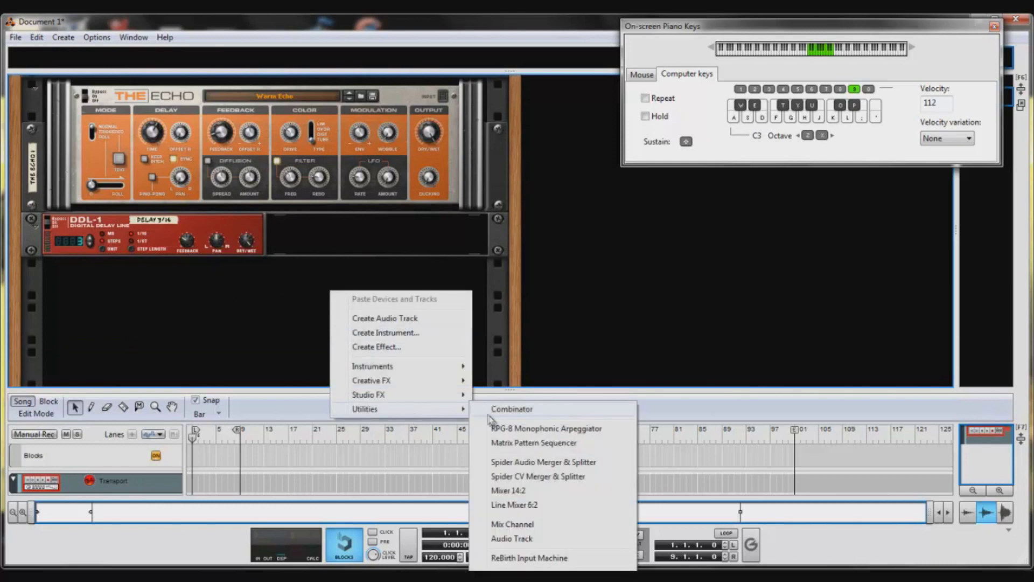
{"action": "left_click", "coordinate": [491, 413]}
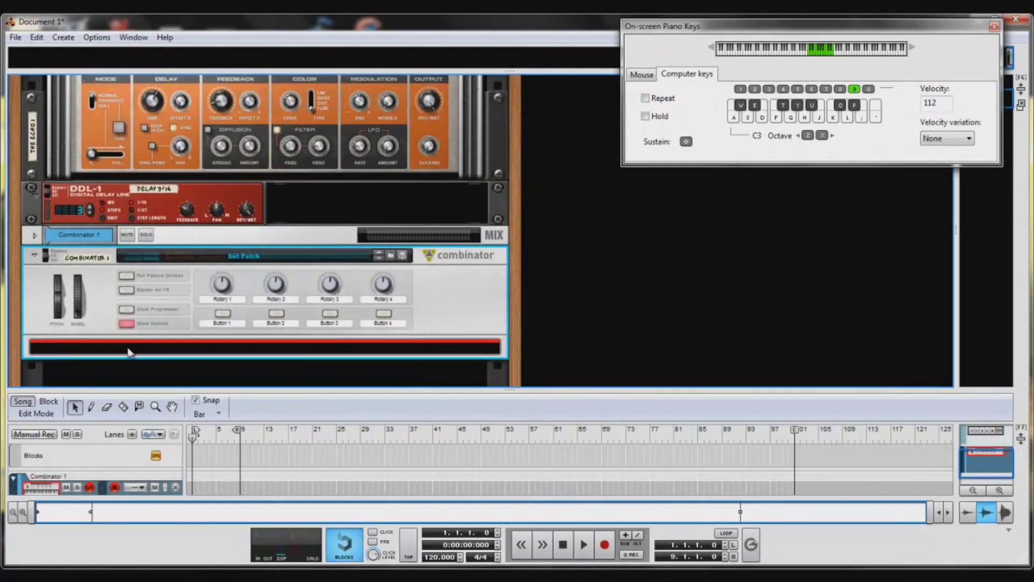
Step: Insert a Line Mixer 6:2 inside the Combinator
{"action": "right_click", "coordinate": [129, 354]}
{"action": "mouse_move", "coordinate": [241, 340]}
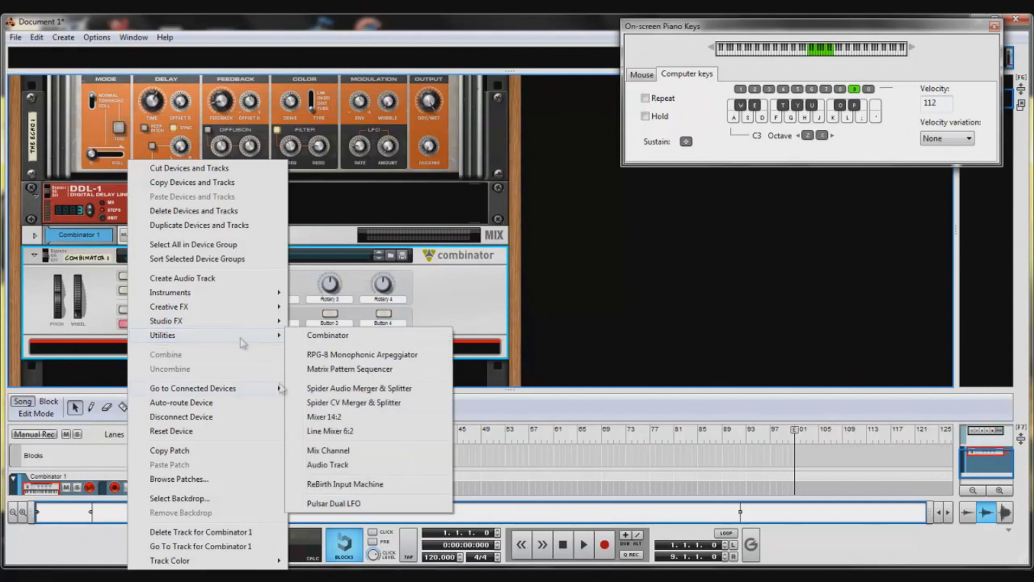
{"action": "left_click", "coordinate": [347, 431]}
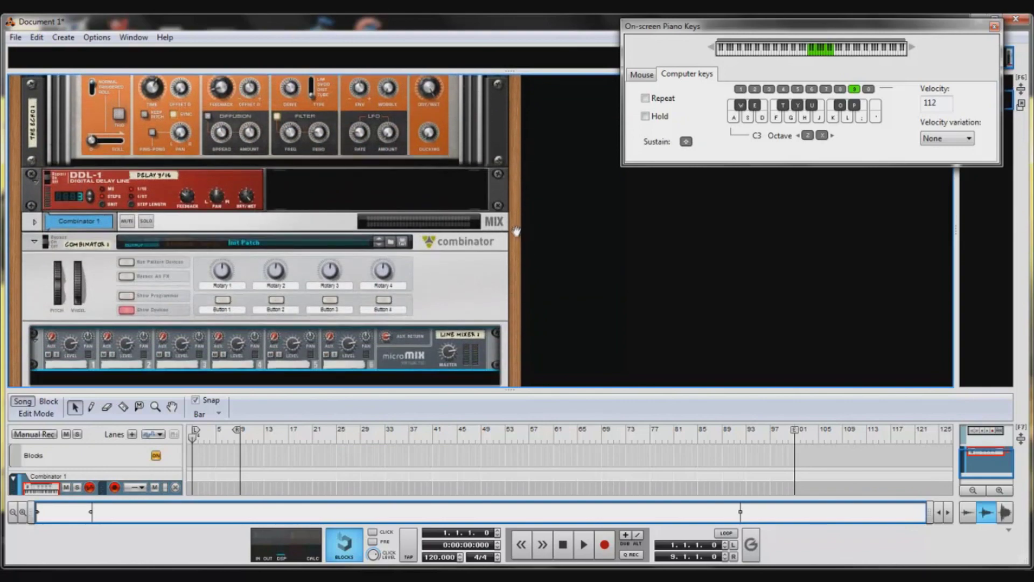
{"action": "scroll", "coordinate": [310, 299], "scroll_direction": "down", "scroll_amount": 3}
{"action": "right_click", "coordinate": [139, 315]}
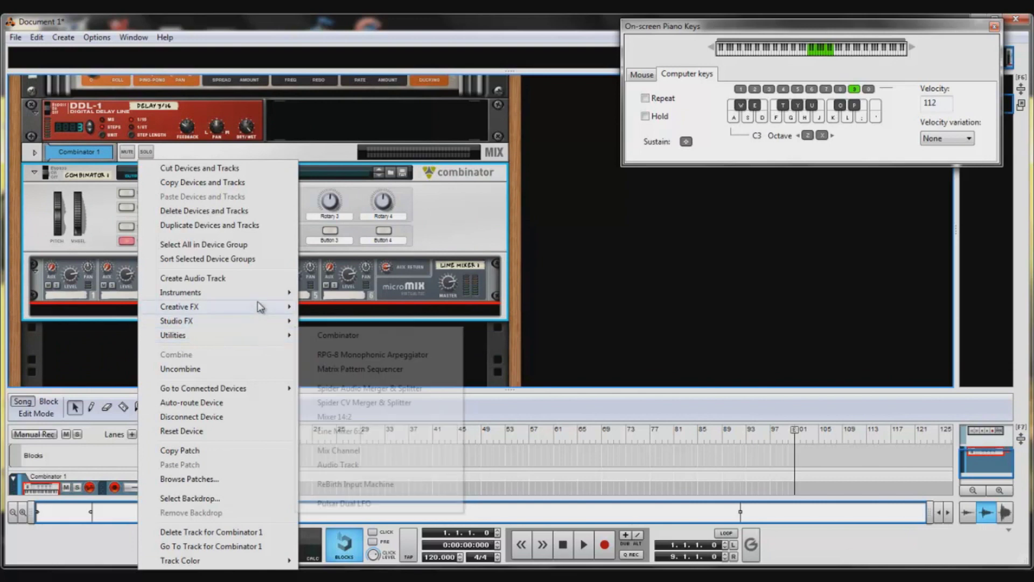
{"action": "mouse_move", "coordinate": [260, 297]}
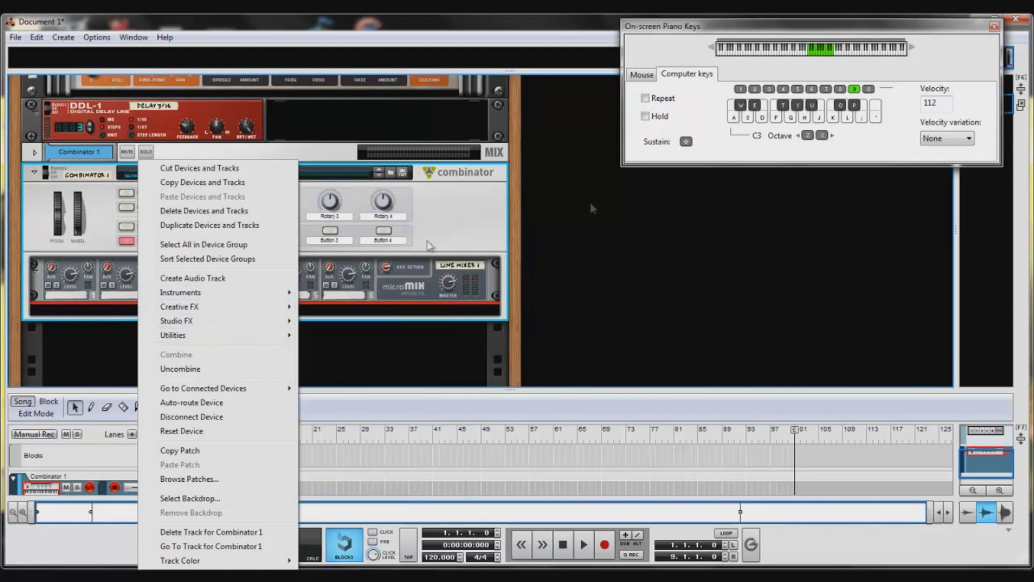
{"action": "left_click", "coordinate": [490, 216]}
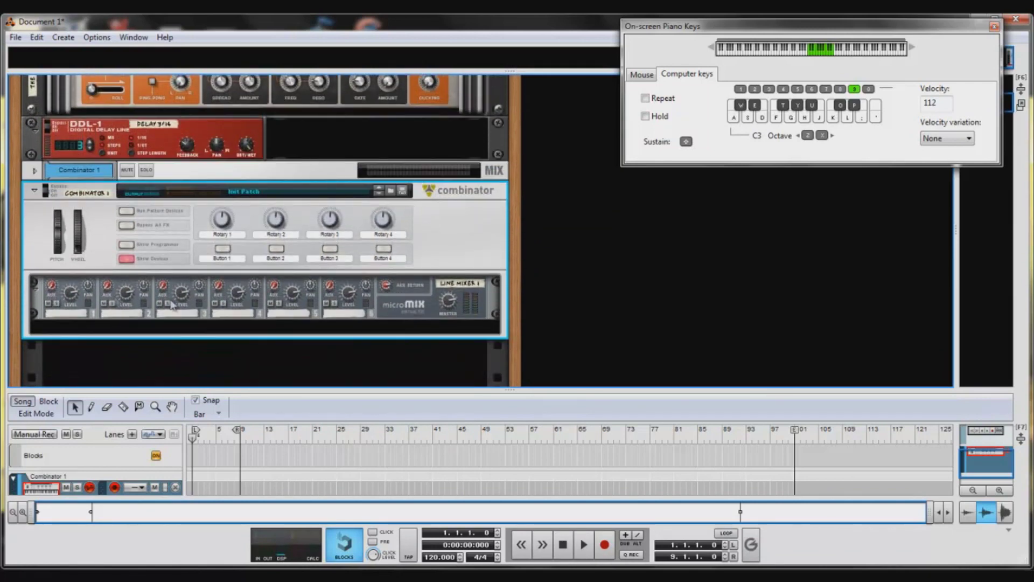
Step: Add a Thor Polysonic Synthesizer to the Combinator under the Line Mixer
{"action": "right_click", "coordinate": [469, 272]}
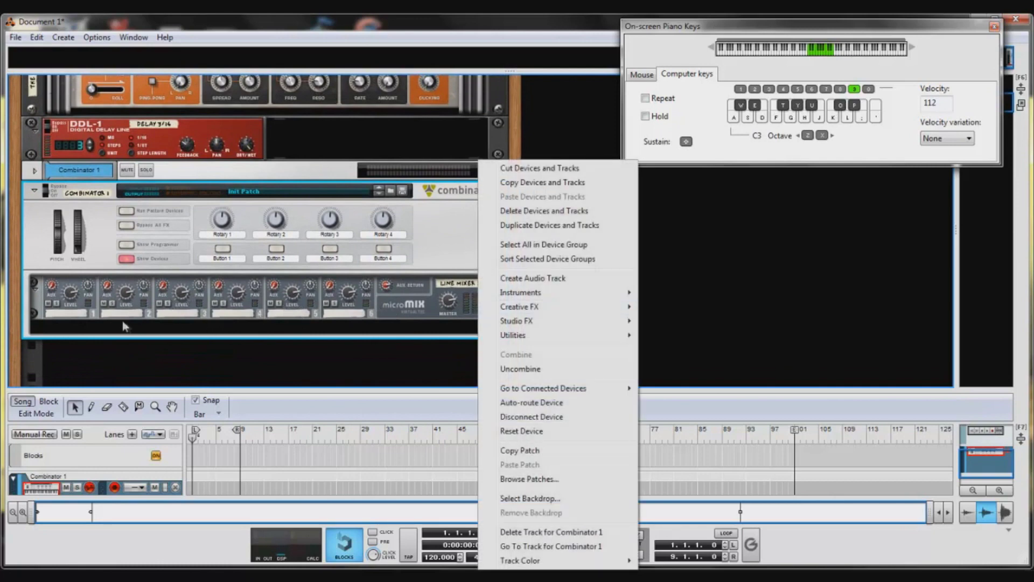
{"action": "right_click", "coordinate": [76, 305]}
{"action": "right_click", "coordinate": [69, 318]}
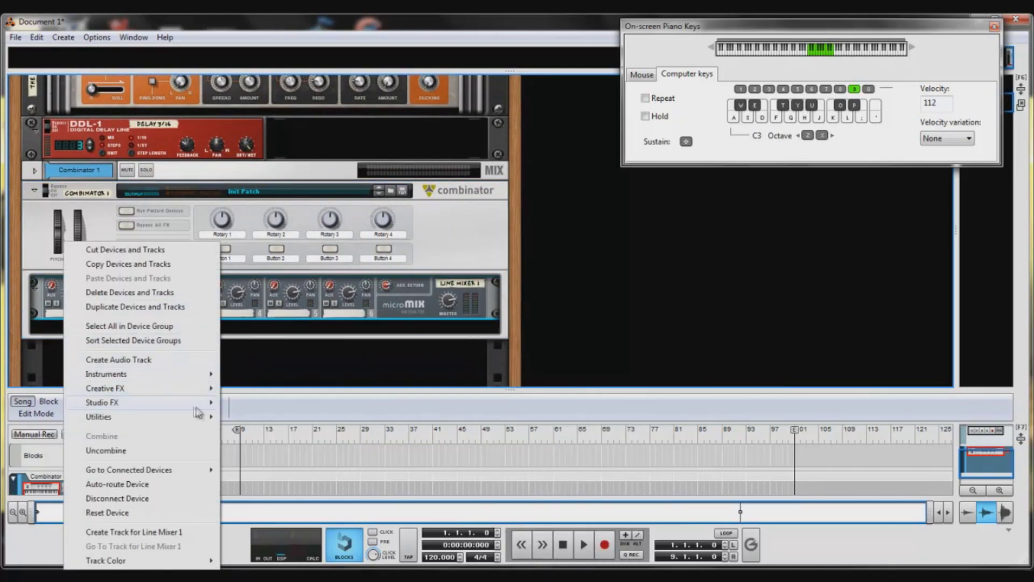
{"action": "mouse_move", "coordinate": [207, 408]}
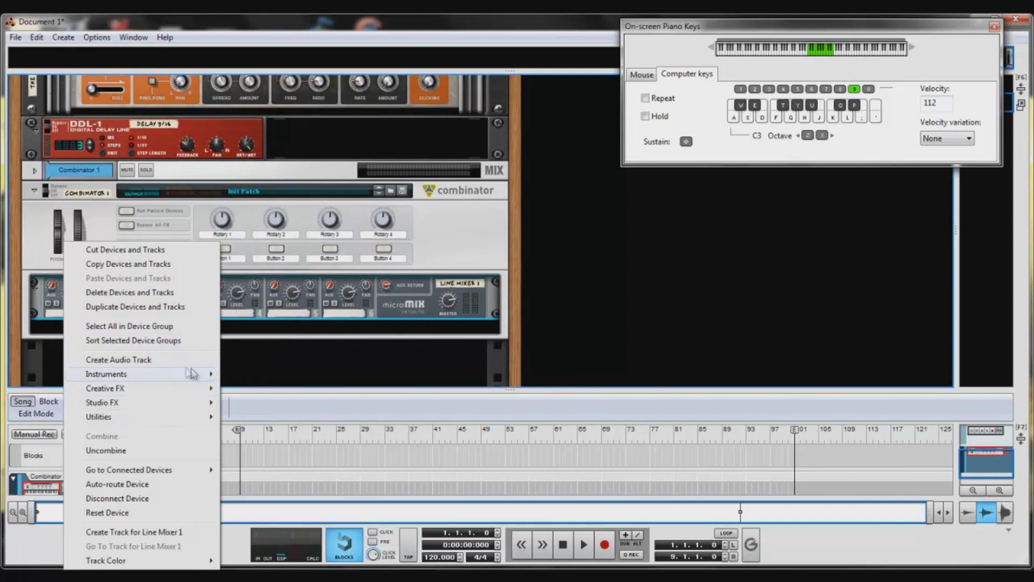
{"action": "mouse_move", "coordinate": [182, 373]}
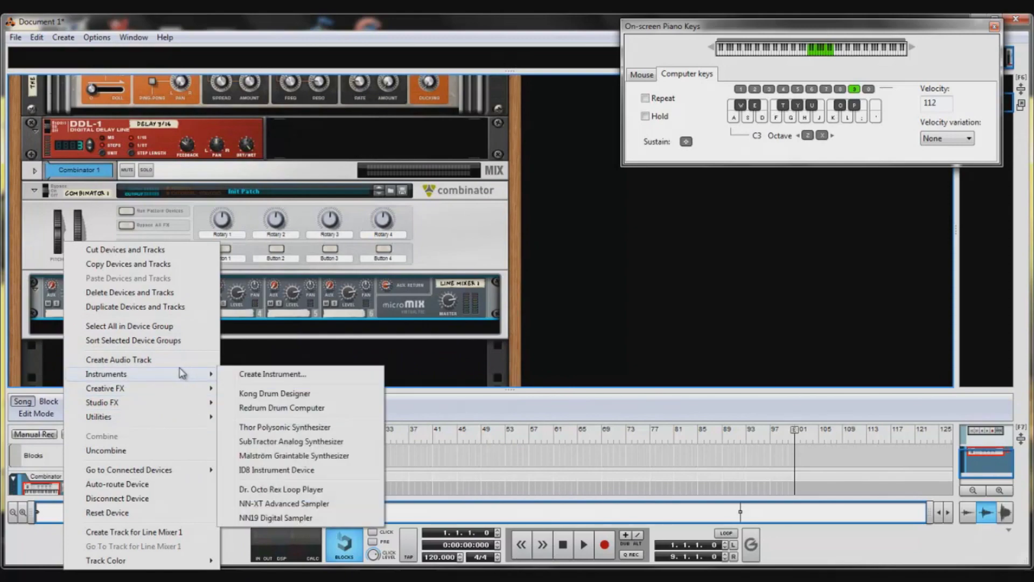
{"action": "left_click", "coordinate": [284, 427]}
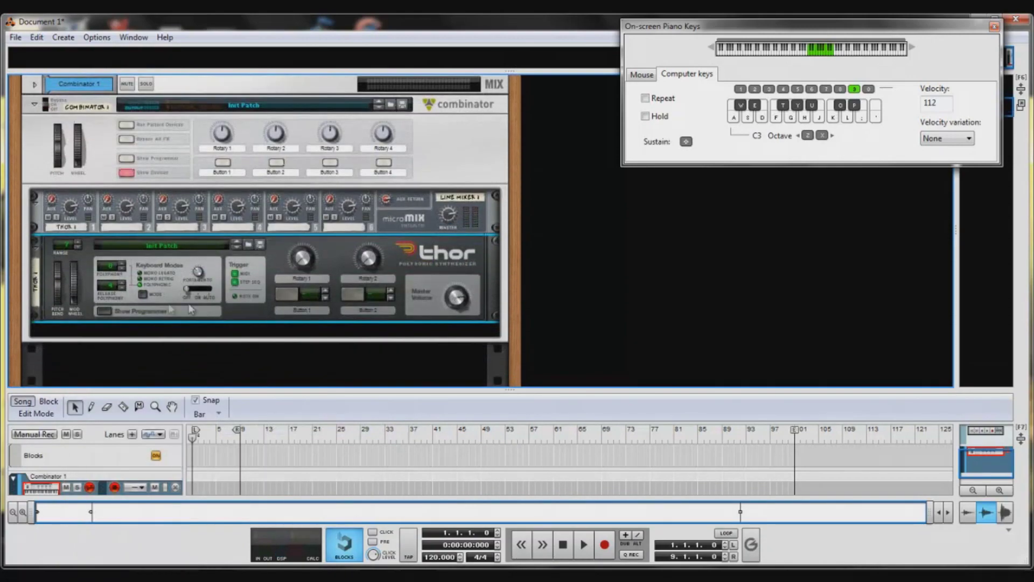
Step: Show Thor's programmer and reset Thor to its default settings
{"action": "left_click", "coordinate": [110, 269]}
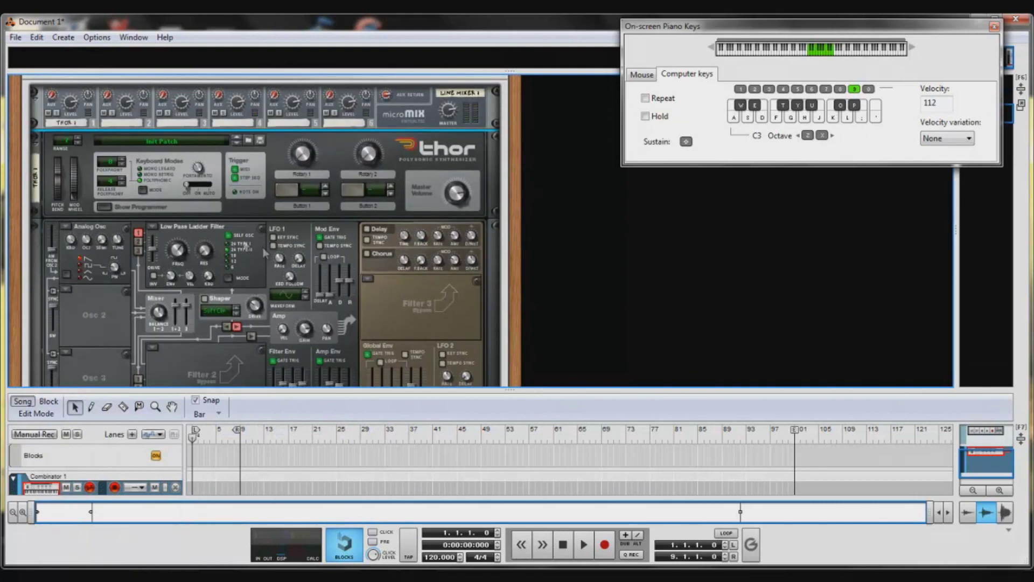
{"action": "right_click", "coordinate": [274, 158]}
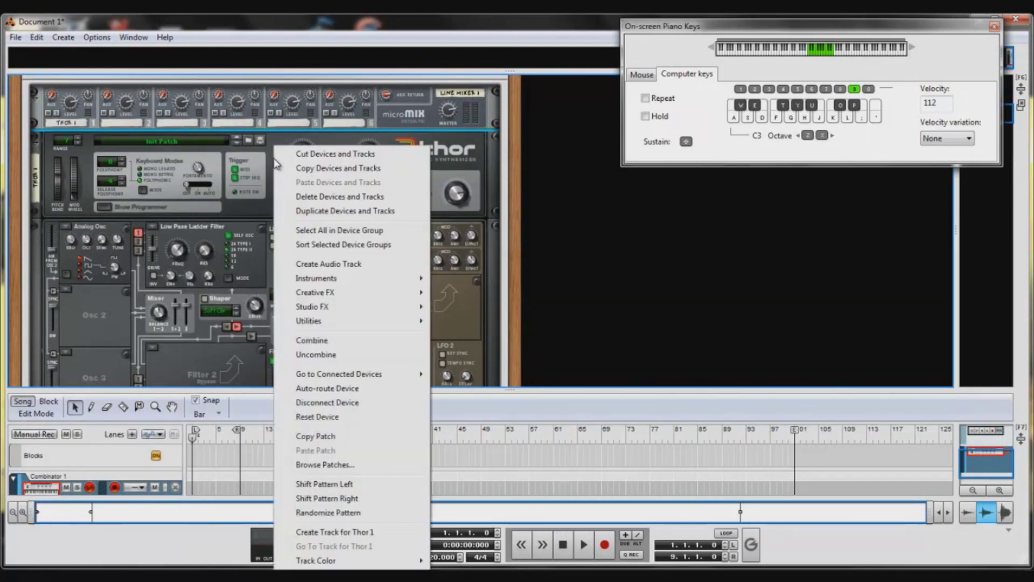
{"action": "left_click", "coordinate": [334, 418]}
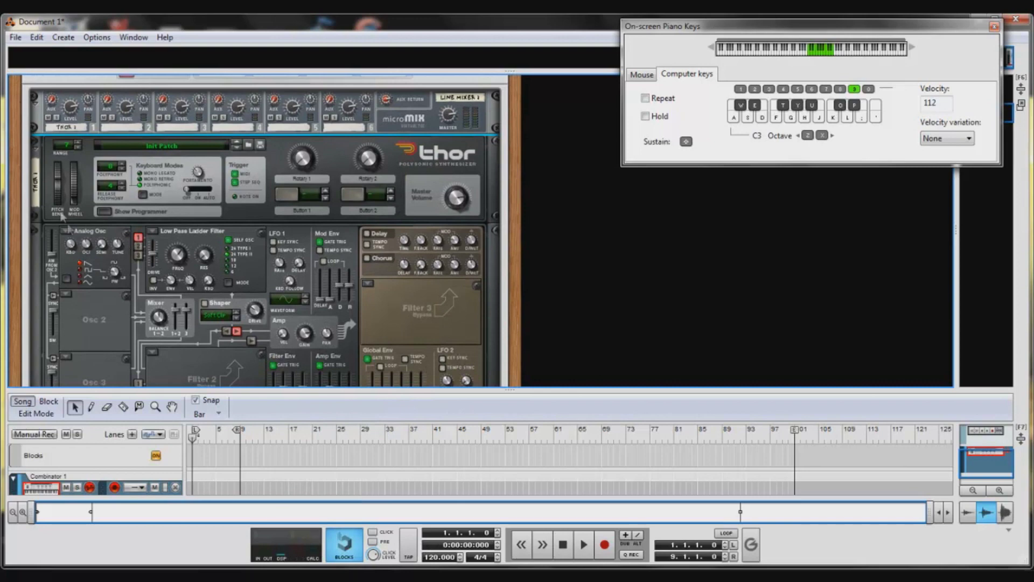
Step: Set Thor's Osc 1, Osc 2 and Osc 3 type dropdowns to Multi Oscillator
{"action": "scroll", "coordinate": [76, 229], "scroll_direction": "down", "scroll_amount": 2}
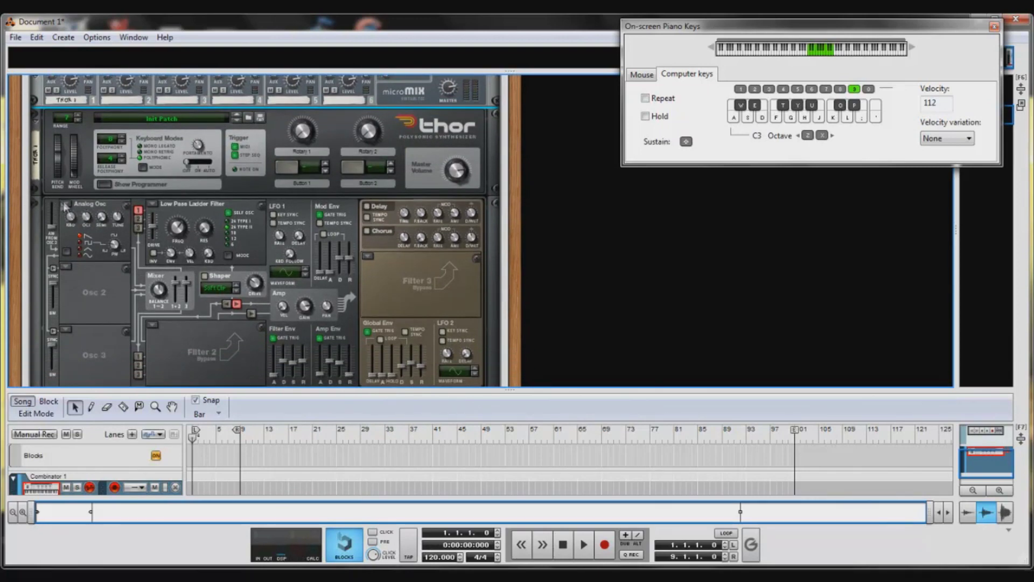
{"action": "left_click", "coordinate": [66, 204]}
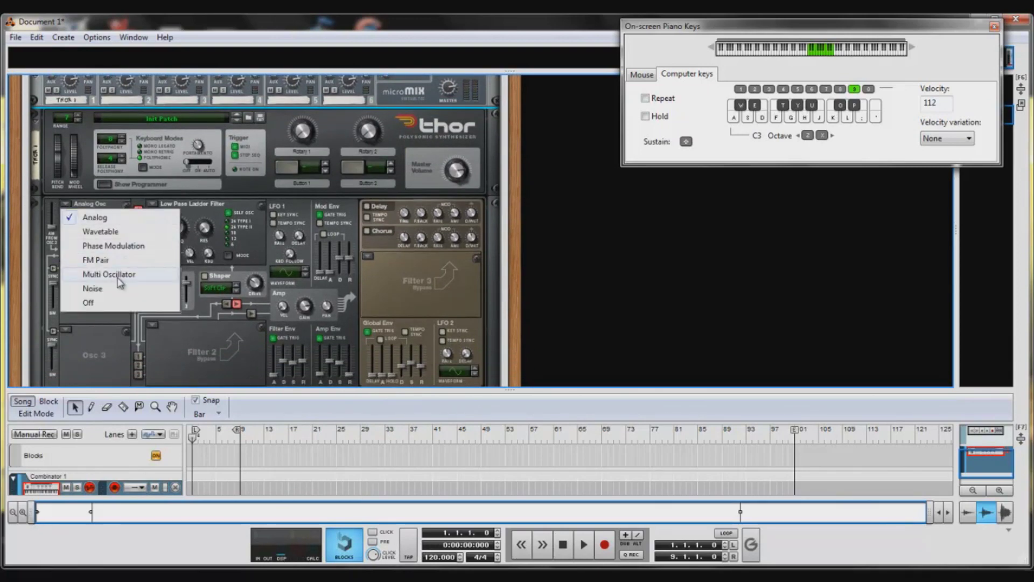
{"action": "left_click", "coordinate": [123, 280]}
{"action": "left_click", "coordinate": [66, 268]}
{"action": "left_click", "coordinate": [104, 334]}
{"action": "left_click", "coordinate": [66, 330]}
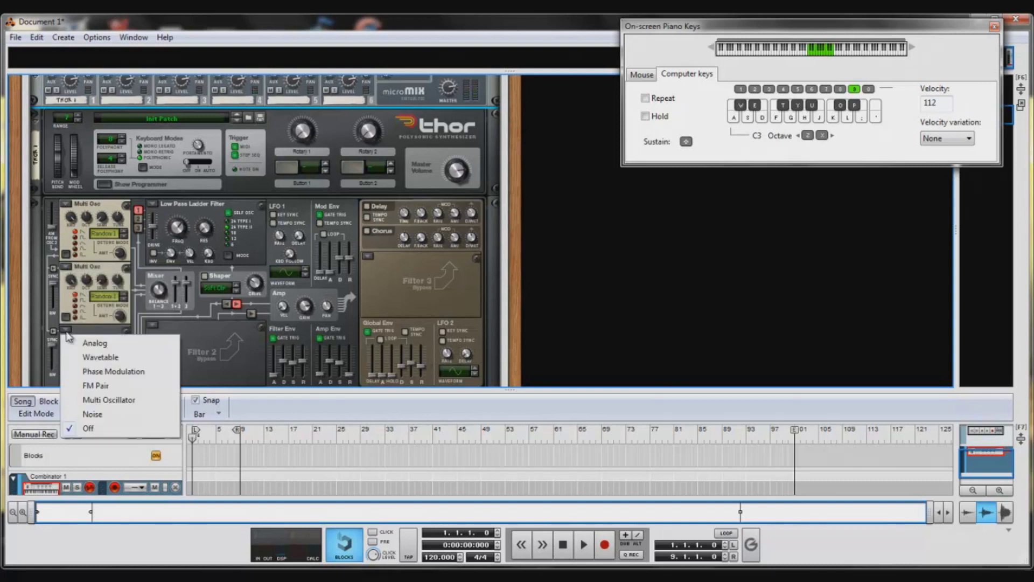
{"action": "left_click", "coordinate": [109, 399]}
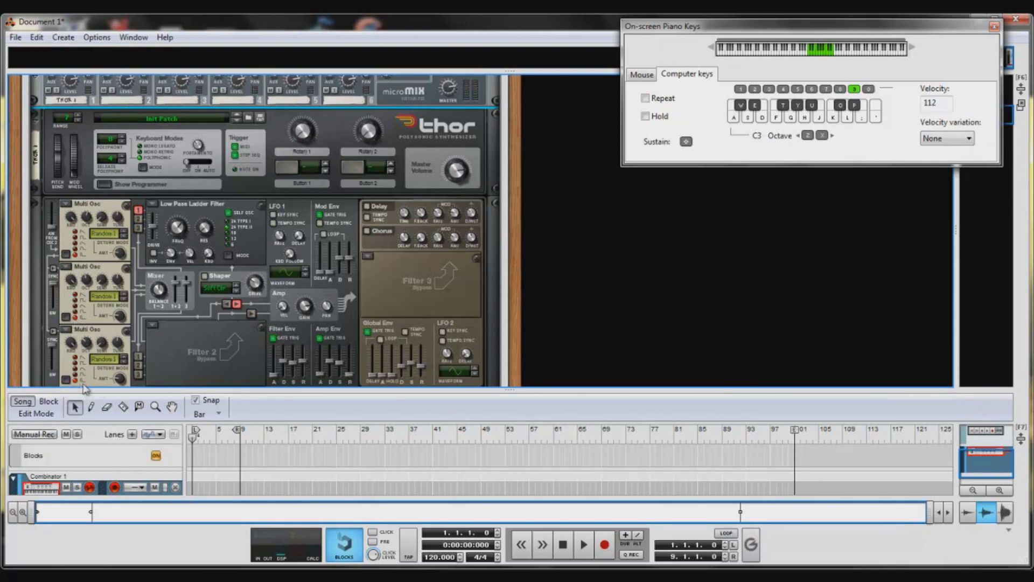
Step: Enable the 2 and 3 routing buttons so Osc 2 and Osc 3 feed Filter 1
{"action": "mouse_move", "coordinate": [120, 380]}
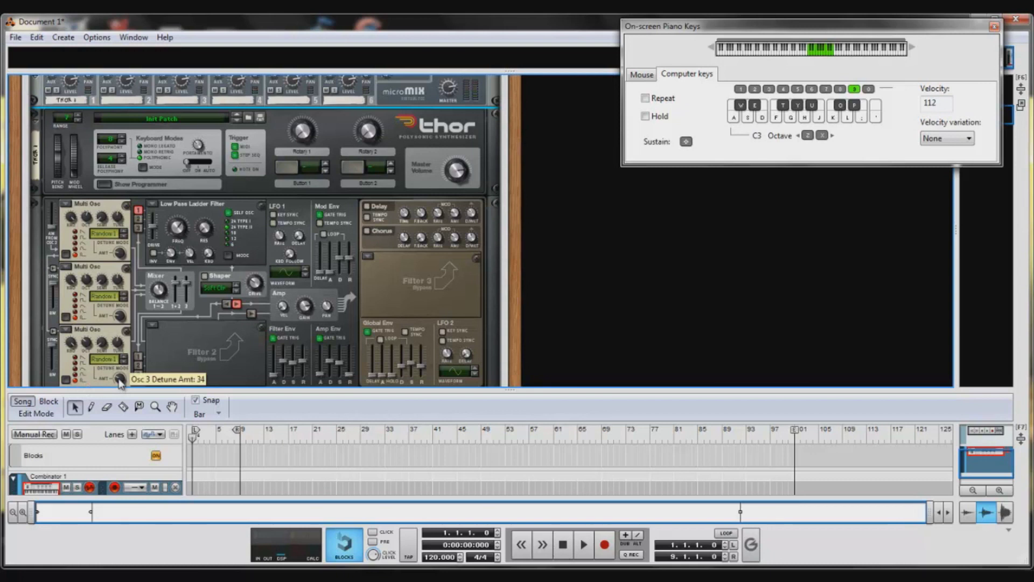
{"action": "mouse_move", "coordinate": [119, 317]}
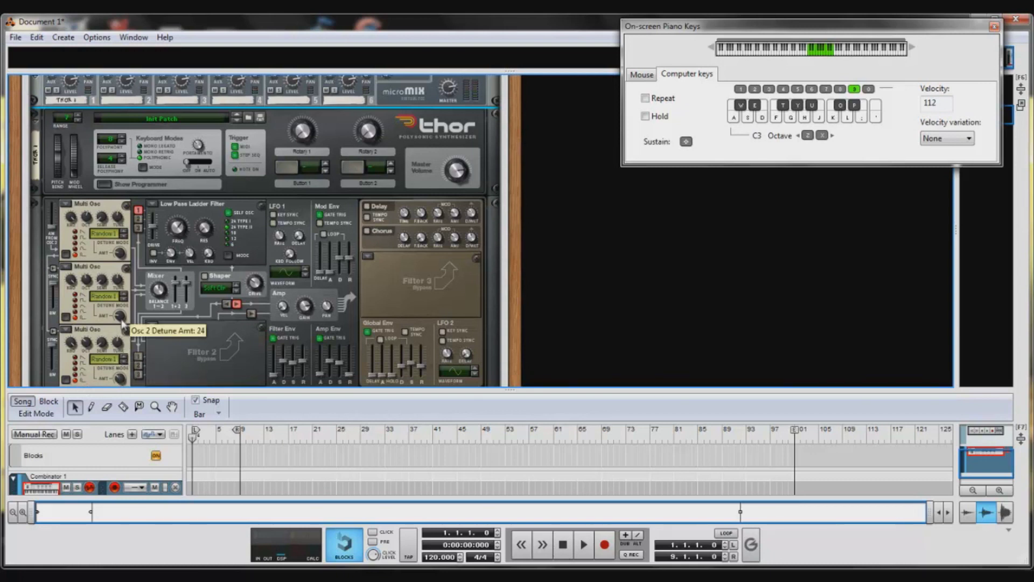
{"action": "mouse_move", "coordinate": [120, 256]}
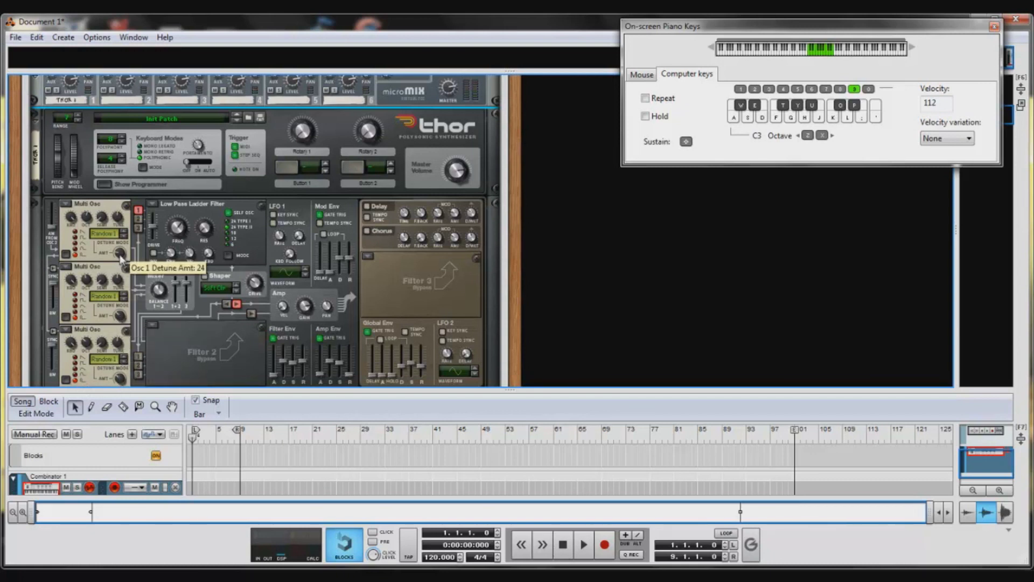
{"action": "left_click", "coordinate": [137, 220]}
{"action": "left_click", "coordinate": [141, 230]}
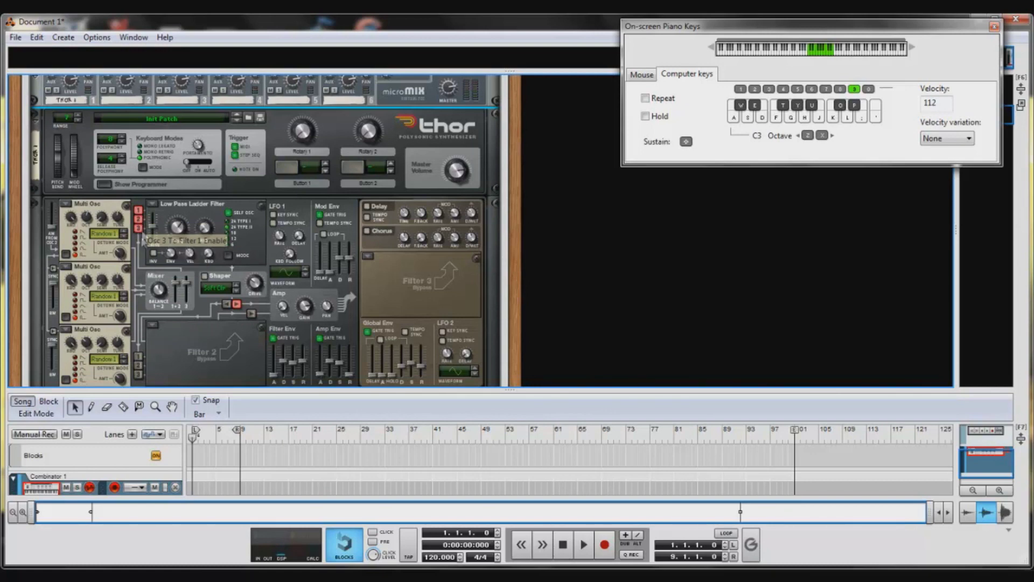
Step: Play test notes D, F, G and S to hear the three-oscillator patch
{"action": "key", "text": "d"}
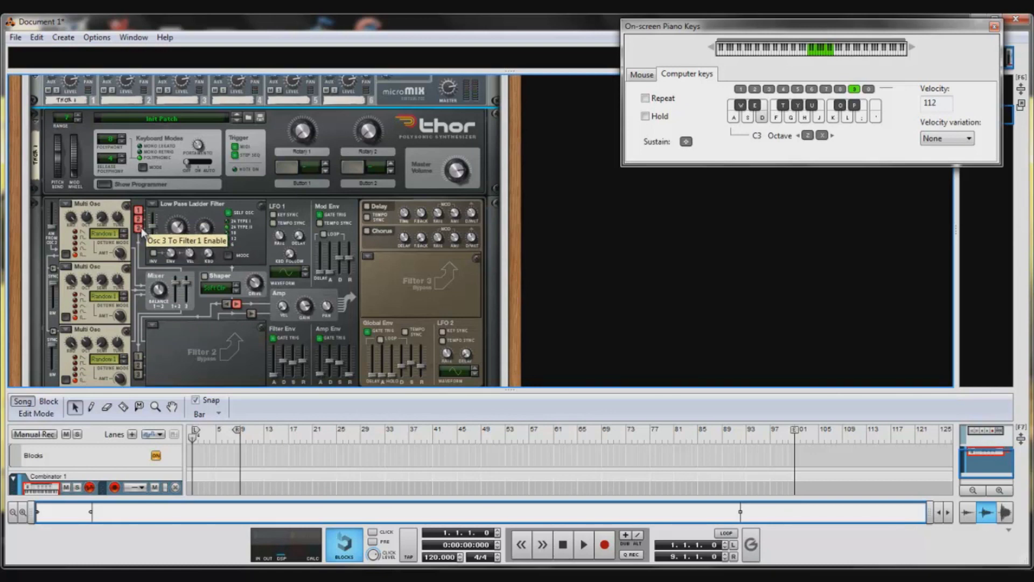
{"action": "key", "text": "f"}
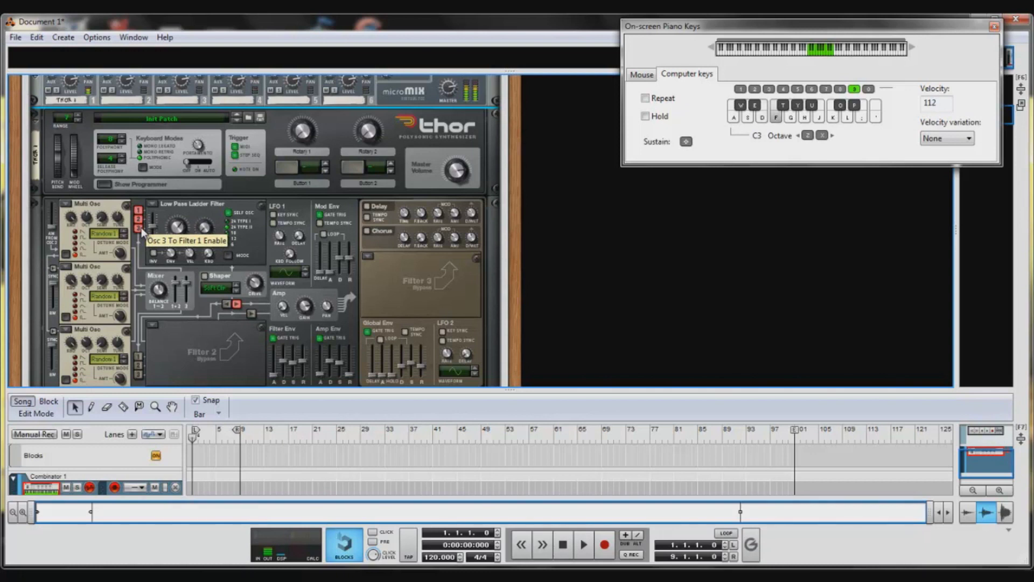
{"action": "key", "text": "g"}
{"action": "key", "text": "s"}
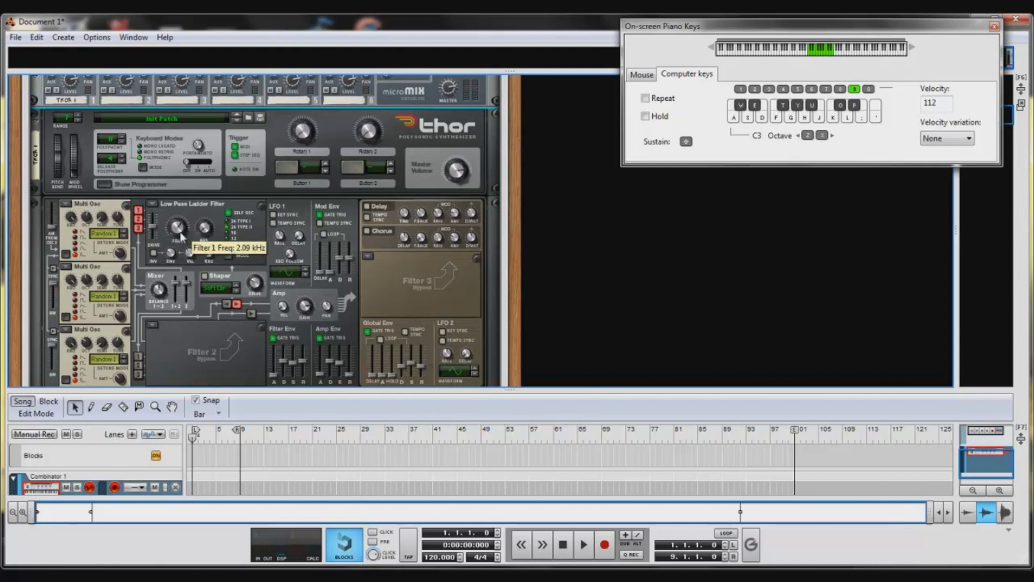
Step: Raise Filter 1 frequency to 20.6 kHz, switch on Chorus, and play test notes
{"action": "left_click_drag", "start_coordinate": [182, 235], "coordinate": [172, 217]}
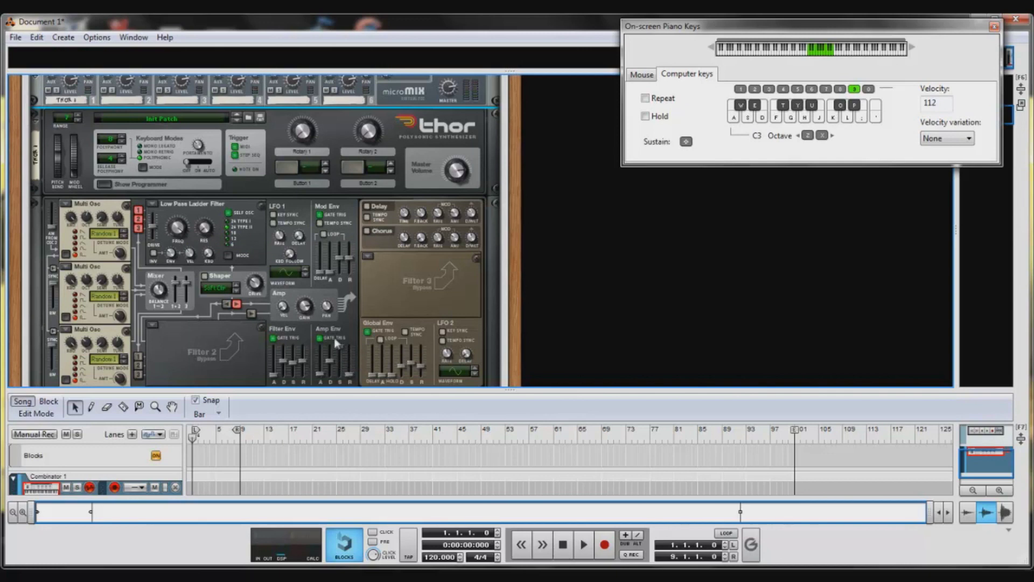
{"action": "left_click", "coordinate": [368, 231]}
{"action": "key", "text": "d"}
{"action": "key", "text": "d"}
{"action": "key", "text": "d"}
{"action": "key", "text": "s"}
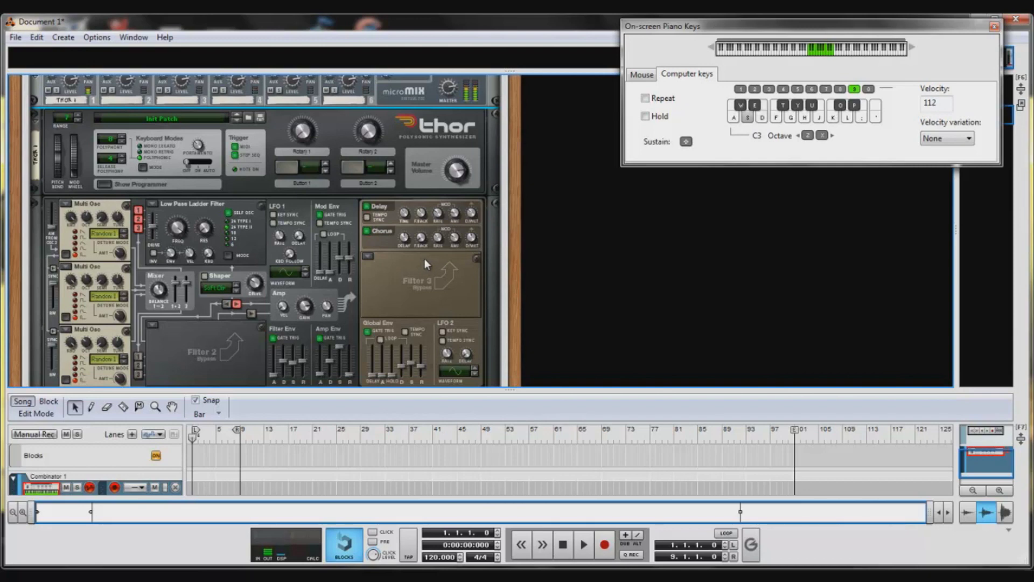
{"action": "key", "text": "d"}
{"action": "key", "text": "f"}
{"action": "scroll", "coordinate": [430, 263], "scroll_direction": "up", "scroll_amount": 1}
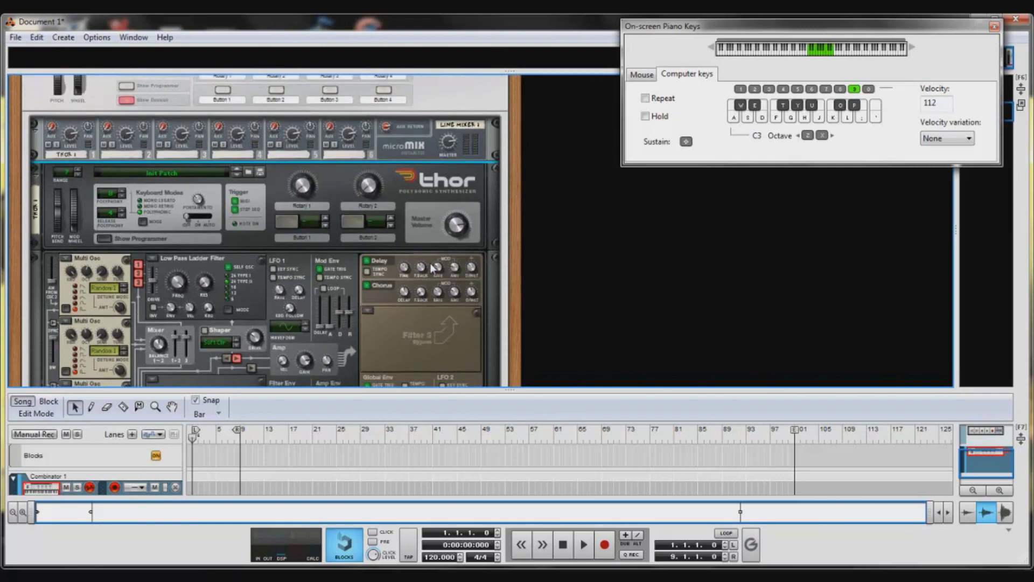
{"action": "scroll", "coordinate": [429, 263], "scroll_direction": "down", "scroll_amount": 1}
{"action": "scroll", "coordinate": [432, 264], "scroll_direction": "down", "scroll_amount": 3}
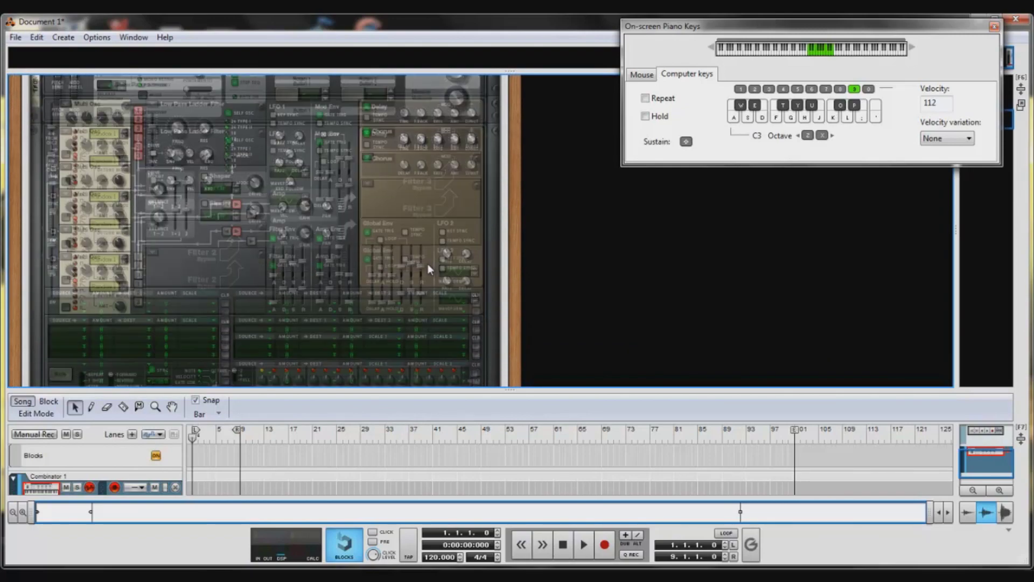
{"action": "scroll", "coordinate": [429, 265], "scroll_direction": "up", "scroll_amount": 5}
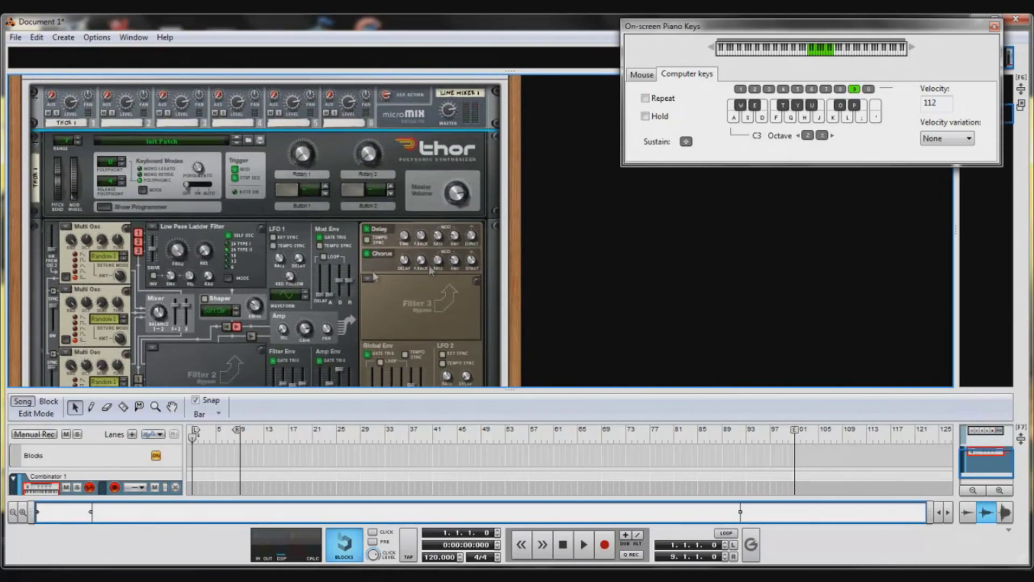
{"action": "scroll", "coordinate": [385, 262], "scroll_direction": "down", "scroll_amount": 5}
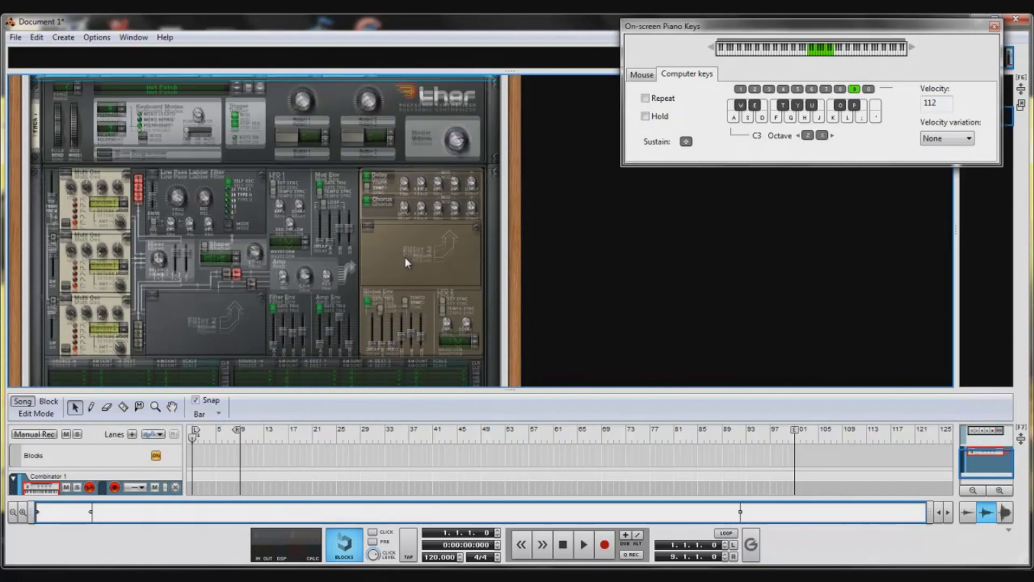
{"action": "scroll", "coordinate": [380, 261], "scroll_direction": "up", "scroll_amount": 2}
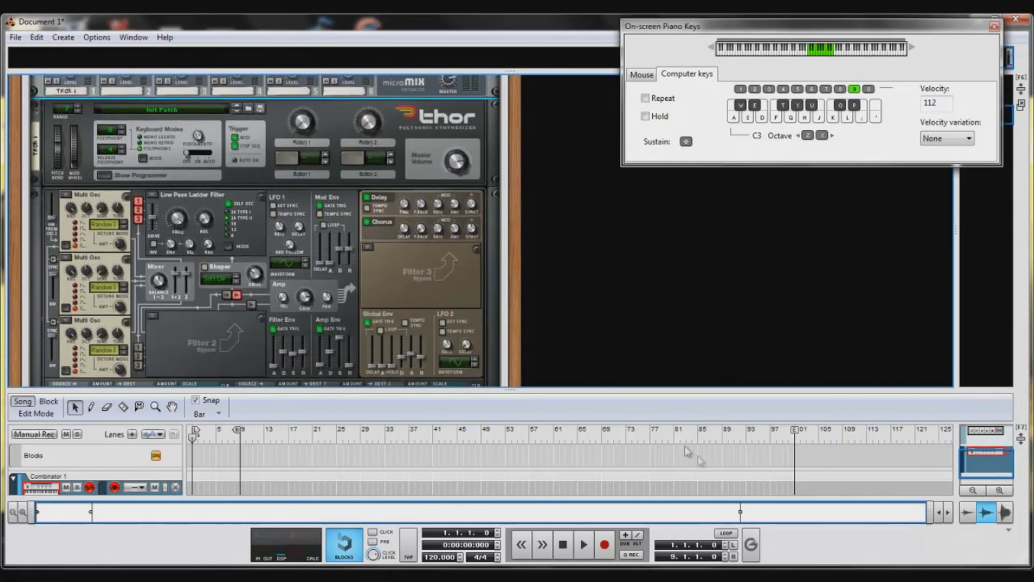
{"action": "scroll", "coordinate": [315, 271], "scroll_direction": "up", "scroll_amount": 3}
{"action": "scroll", "coordinate": [315, 271], "scroll_direction": "up", "scroll_amount": 3}
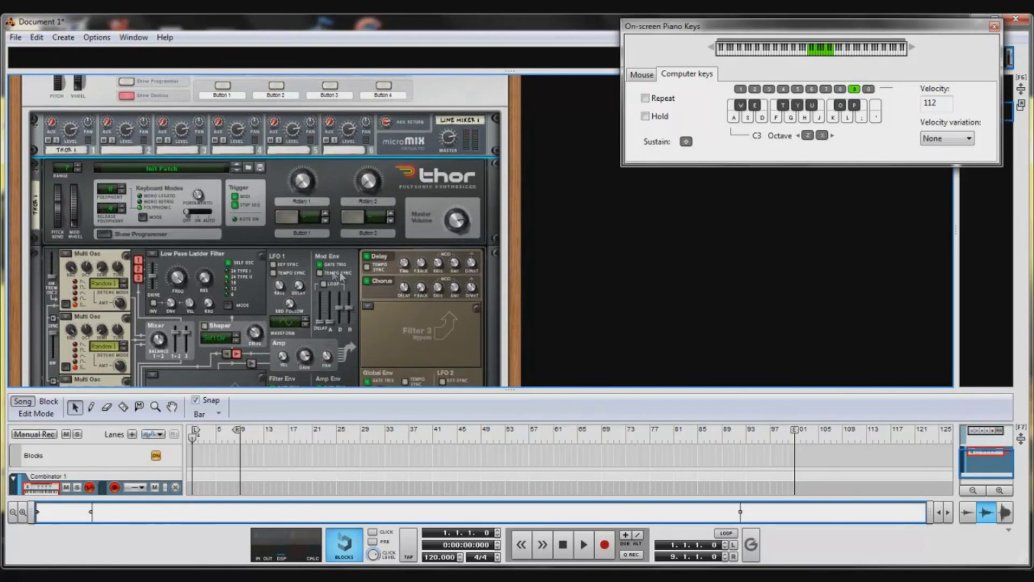
{"action": "scroll", "coordinate": [409, 264], "scroll_direction": "down", "scroll_amount": 5}
{"action": "scroll", "coordinate": [442, 251], "scroll_direction": "up", "scroll_amount": 2}
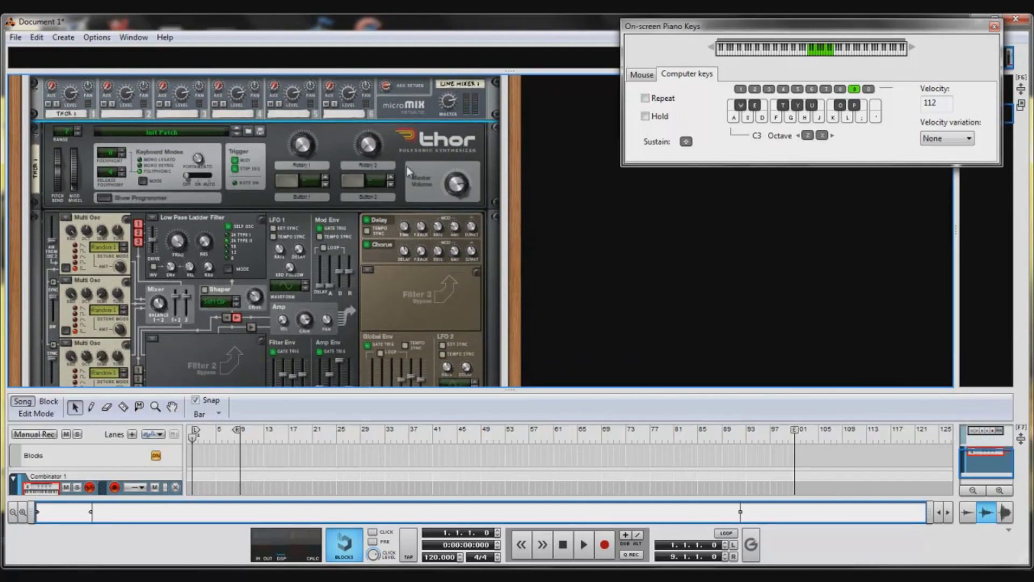
Step: Duplicate Thor as Thor 1 Copy and cable its audio output to mixer channel 2
{"action": "right_click", "coordinate": [415, 166]}
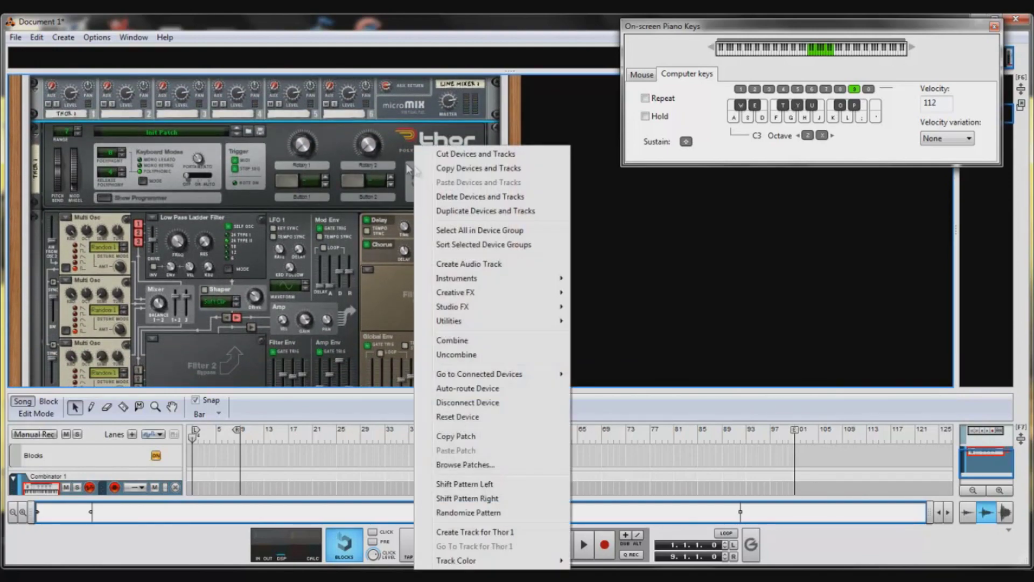
{"action": "left_click", "coordinate": [457, 211]}
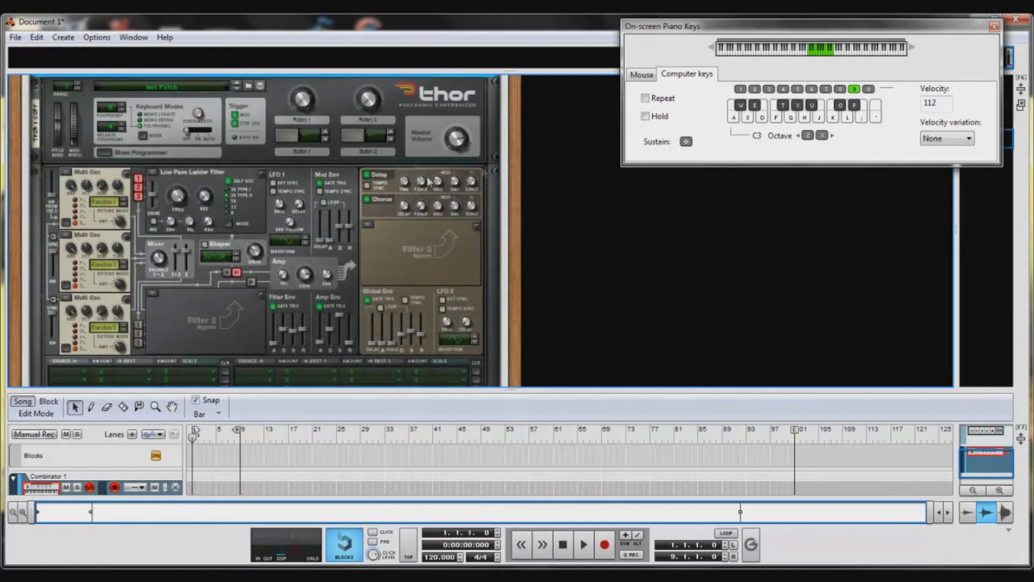
{"action": "key", "text": "Tab"}
{"action": "scroll", "coordinate": [474, 187], "scroll_direction": "up", "scroll_amount": 1}
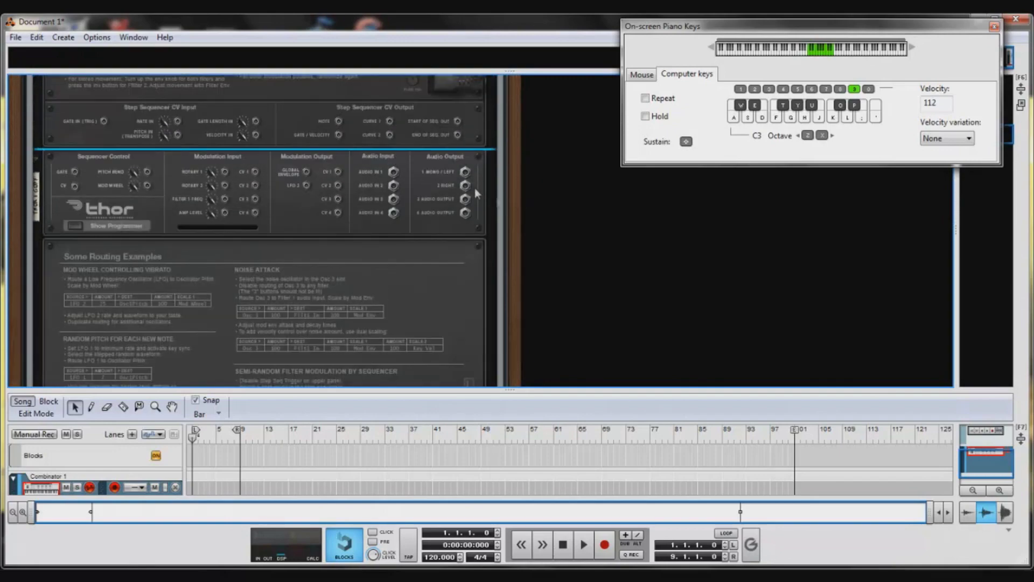
{"action": "left_click_drag", "start_coordinate": [465, 172], "coordinate": [114, 160]}
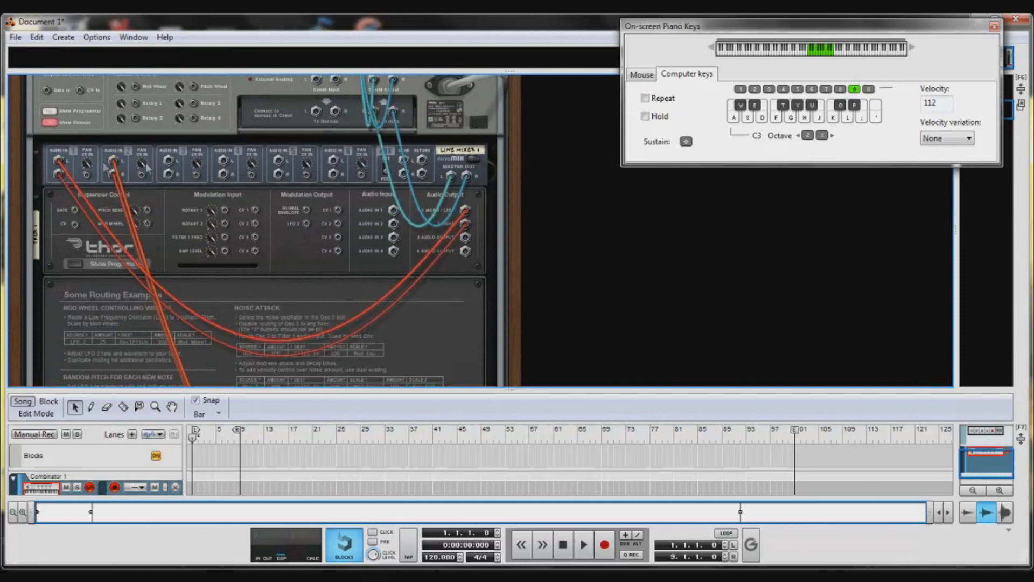
{"action": "key", "text": "Tab"}
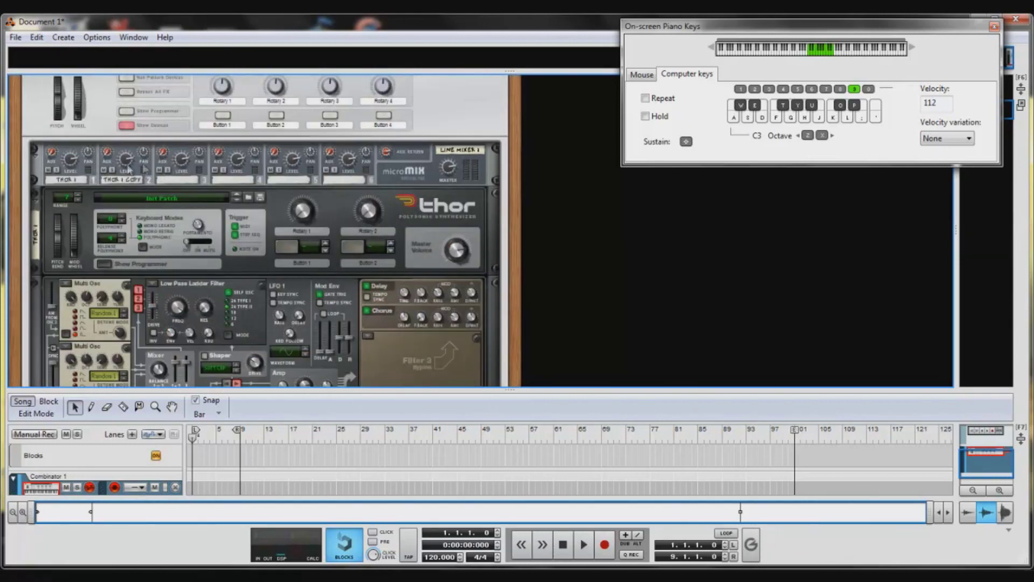
Step: Set mixer channel 1 pan to -26 and audition the layered Thors with F, S, D, A
{"action": "left_click", "coordinate": [93, 164]}
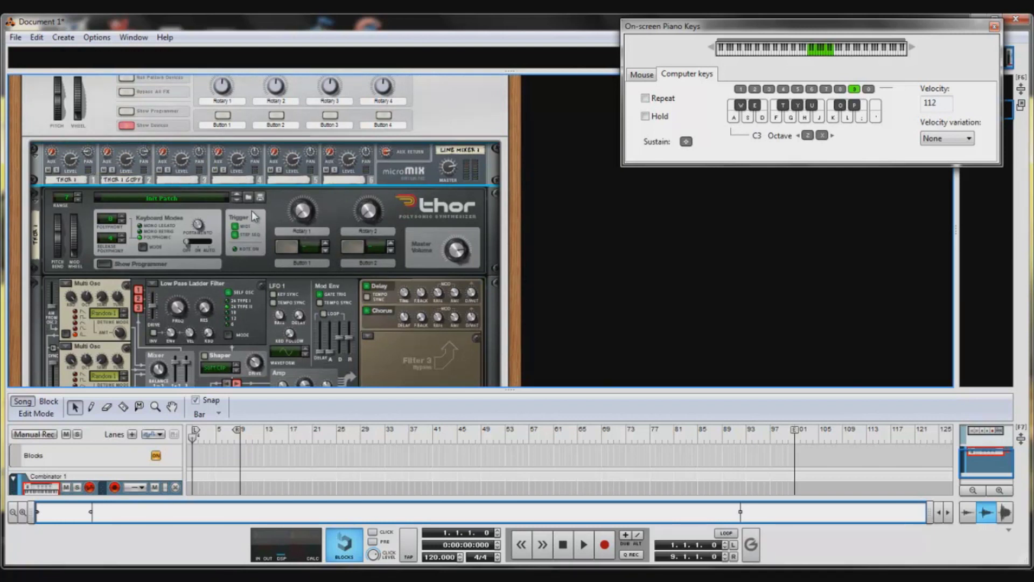
{"action": "key", "text": "f"}
{"action": "key", "text": "f"}
{"action": "key", "text": "s"}
{"action": "key", "text": "d"}
{"action": "key", "text": "d"}
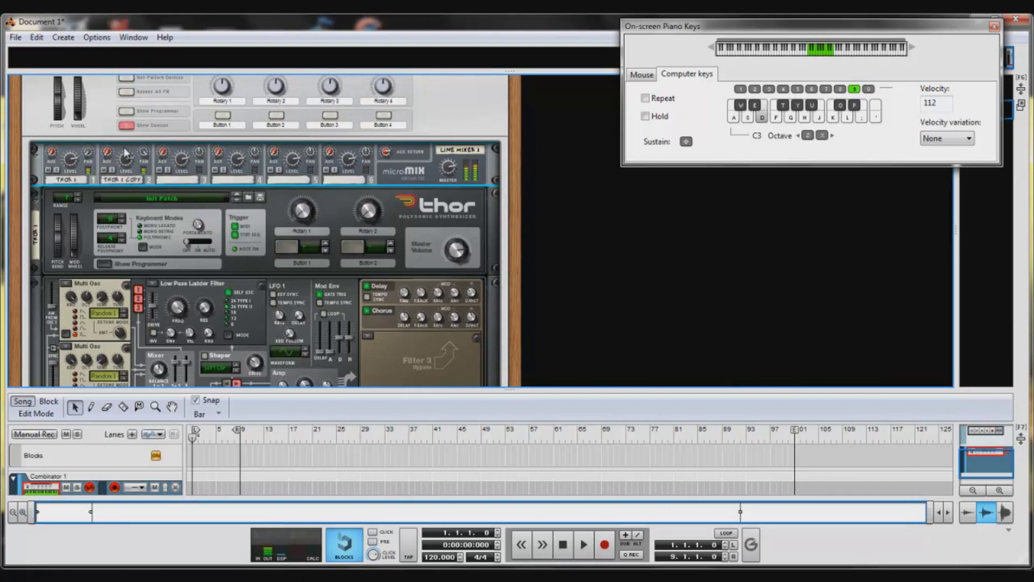
{"action": "key", "text": "f"}
{"action": "key", "text": "a"}
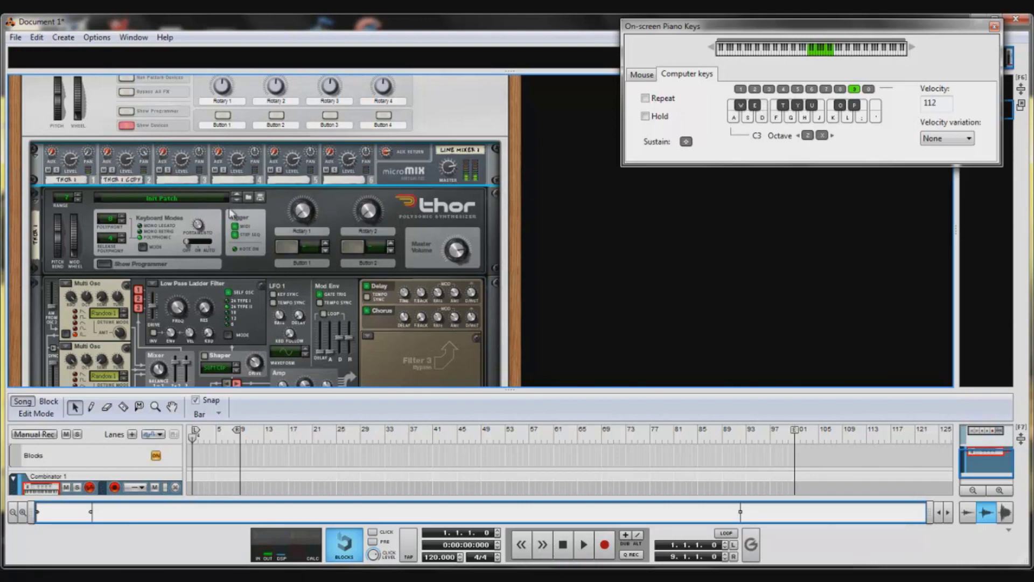
{"action": "scroll", "coordinate": [397, 260], "scroll_direction": "up", "scroll_amount": 1}
Step: Add an RV7000 Advanced Reverb from the Line Mixer's Studio FX submenu
{"action": "scroll", "coordinate": [396, 257], "scroll_direction": "up", "scroll_amount": 1}
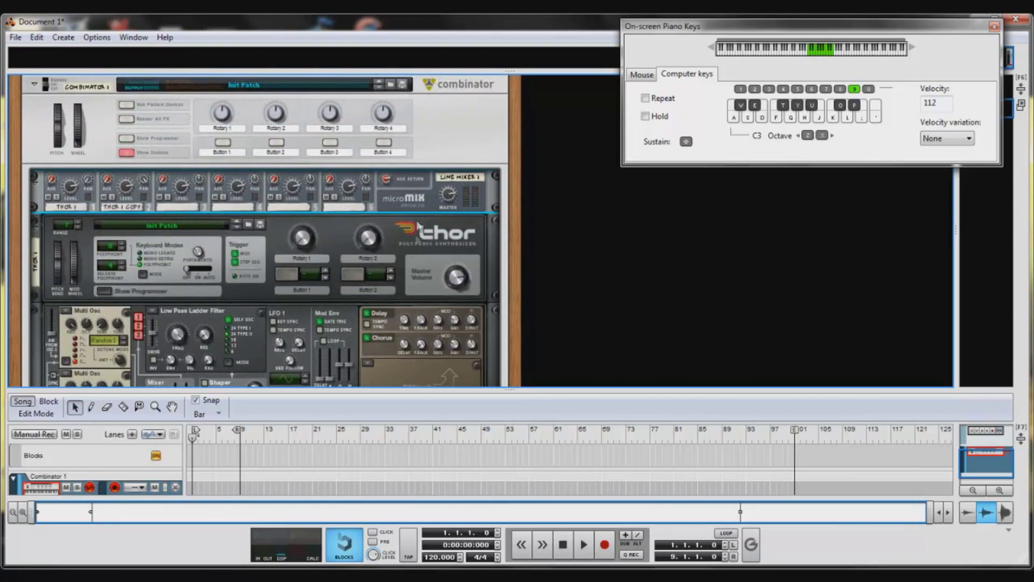
{"action": "right_click", "coordinate": [408, 202]}
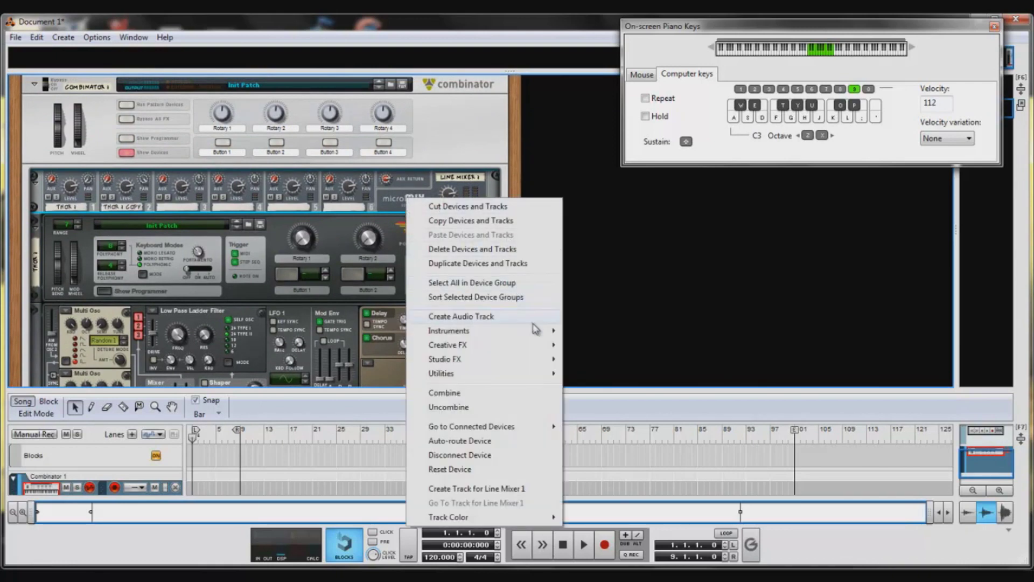
{"action": "mouse_move", "coordinate": [545, 349]}
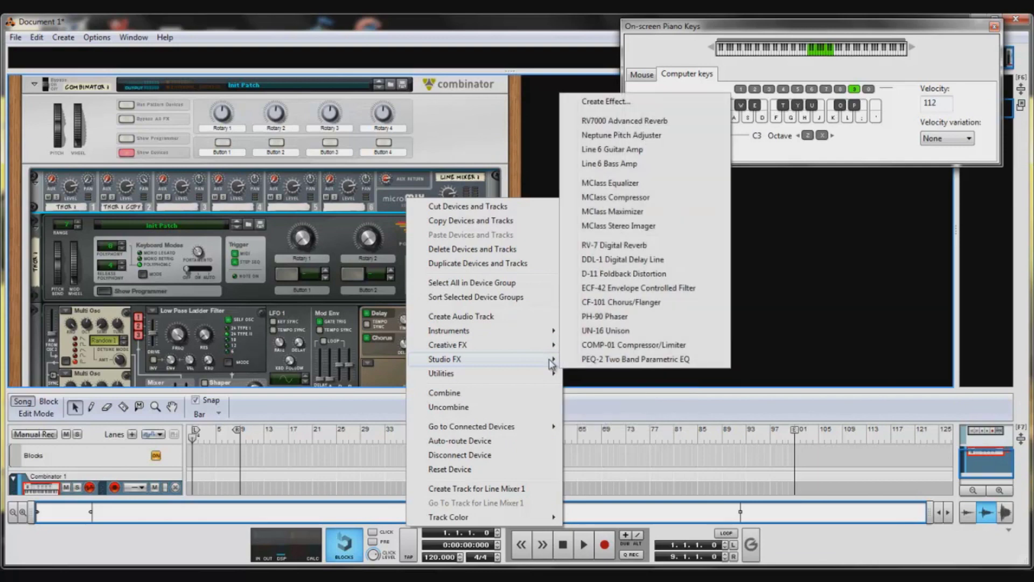
{"action": "left_click", "coordinate": [597, 122]}
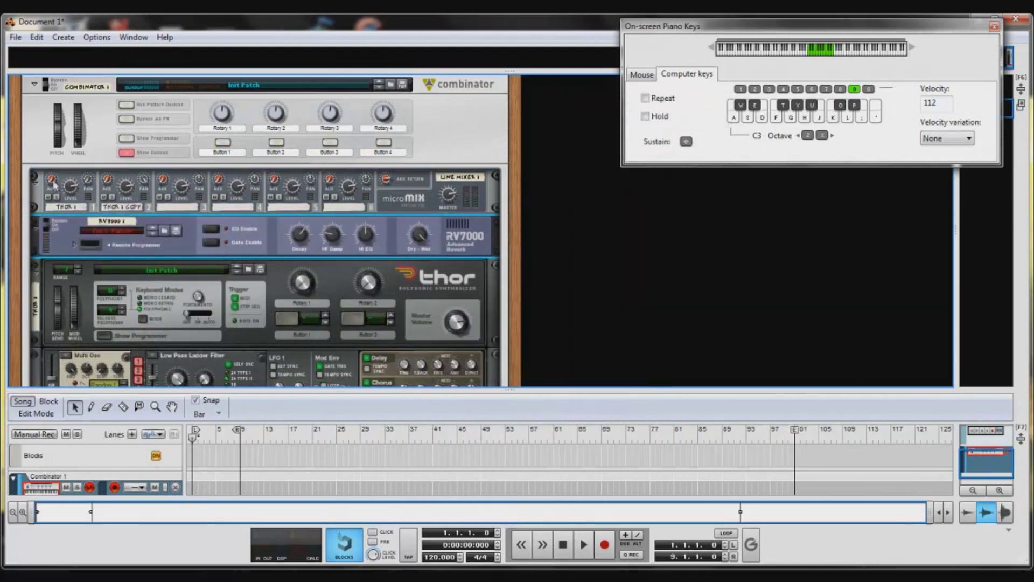
Step: Check the Aux Send knobs and play notes F, D, F, S through the RV7000 reverb
{"action": "mouse_move", "coordinate": [49, 175]}
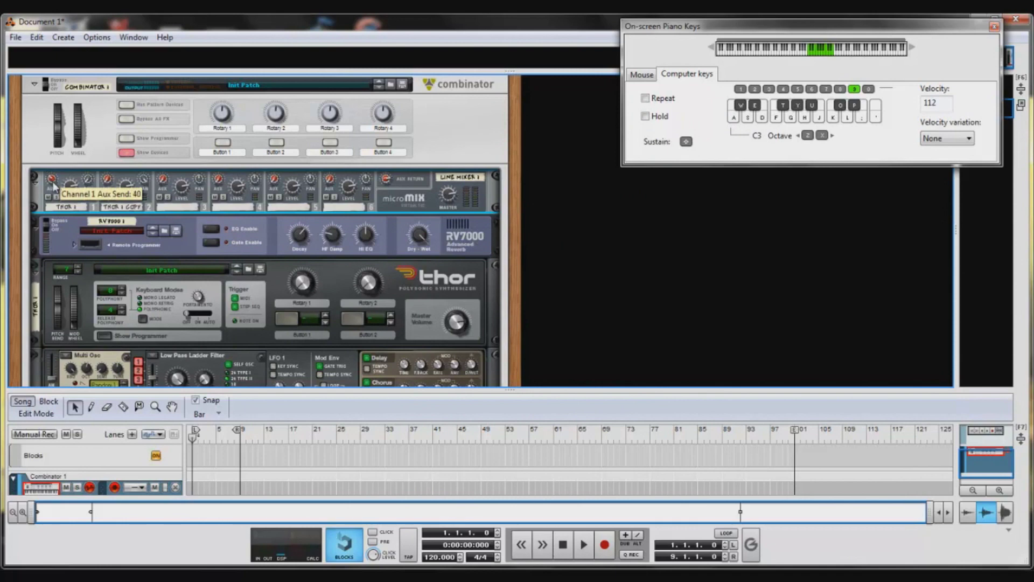
{"action": "mouse_move", "coordinate": [107, 178]}
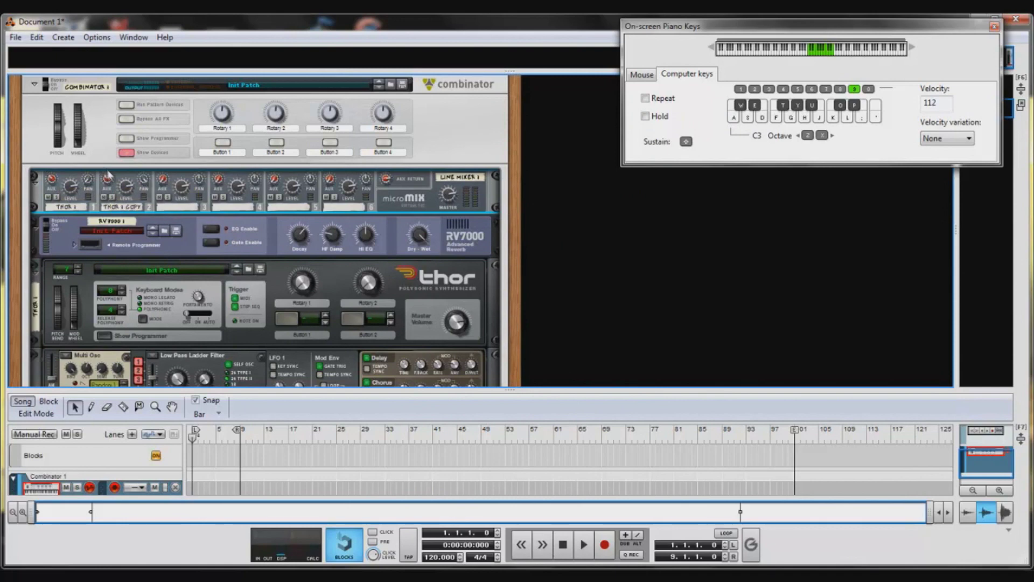
{"action": "key", "text": "f"}
{"action": "key", "text": "d"}
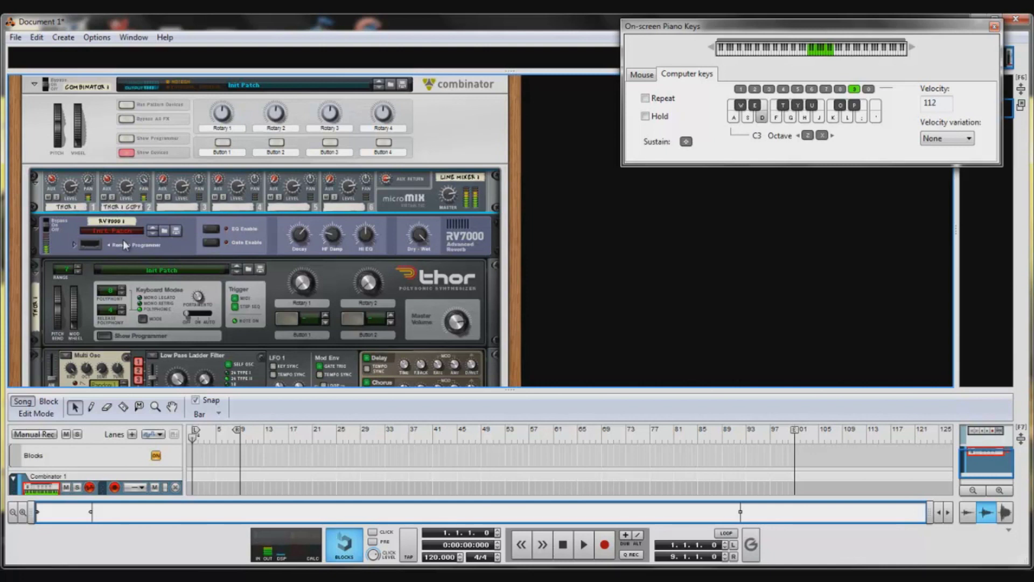
{"action": "key", "text": "f"}
{"action": "key", "text": "s"}
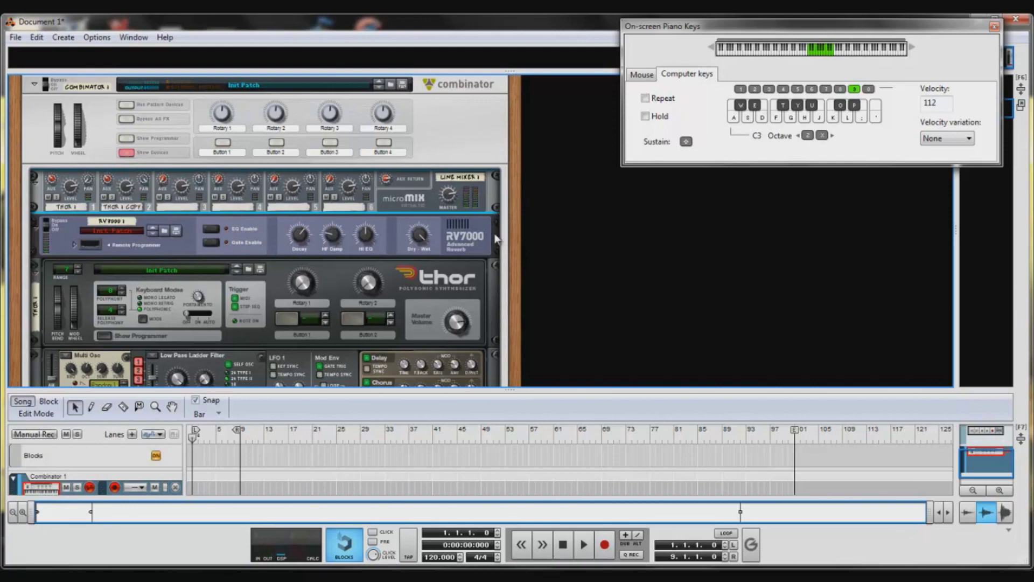
{"action": "scroll", "coordinate": [430, 293], "scroll_direction": "down", "scroll_amount": 6}
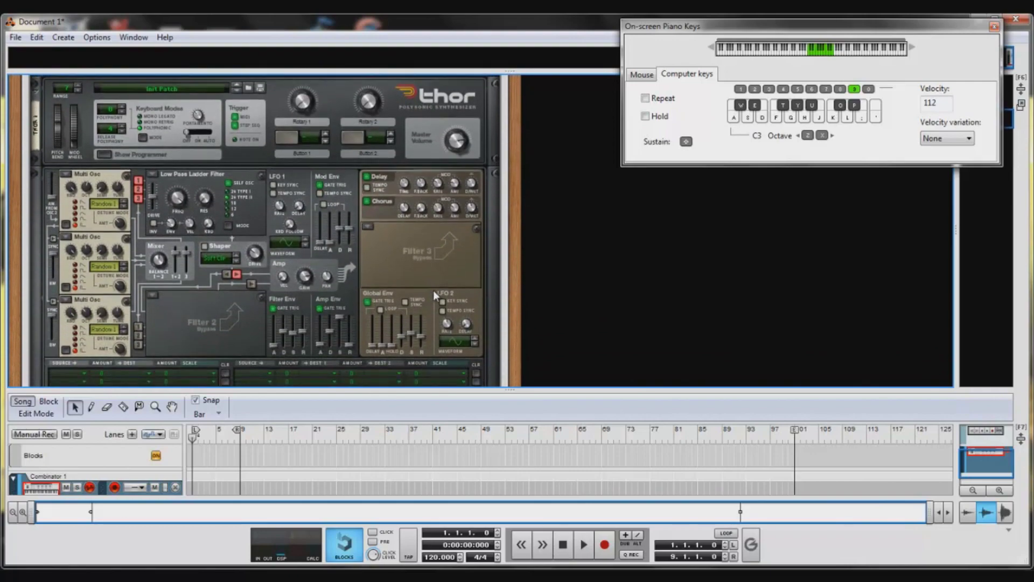
{"action": "scroll", "coordinate": [433, 290], "scroll_direction": "up", "scroll_amount": 5}
{"action": "scroll", "coordinate": [433, 290], "scroll_direction": "up", "scroll_amount": 2}
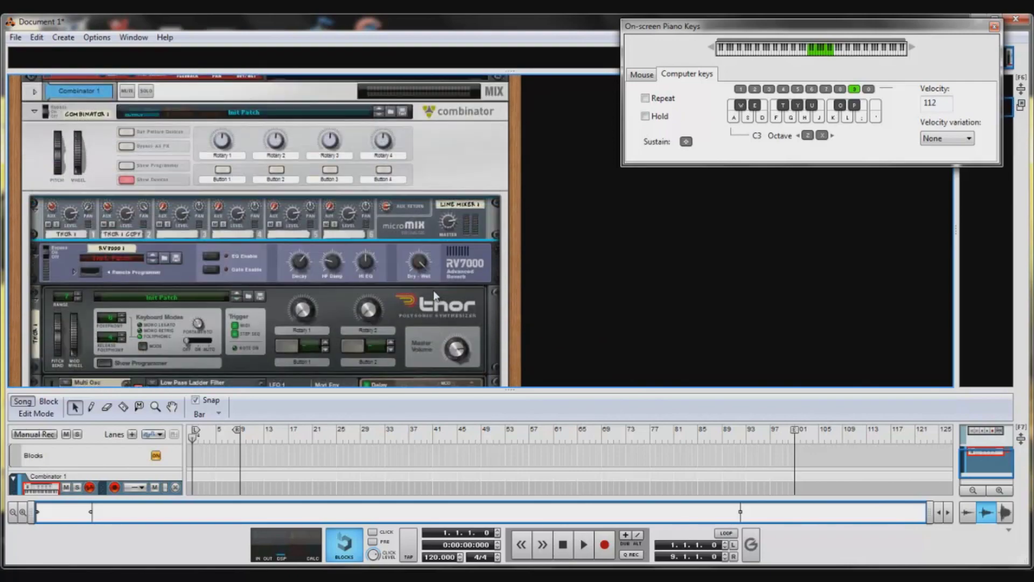
{"action": "scroll", "coordinate": [462, 169], "scroll_direction": "down", "scroll_amount": 4}
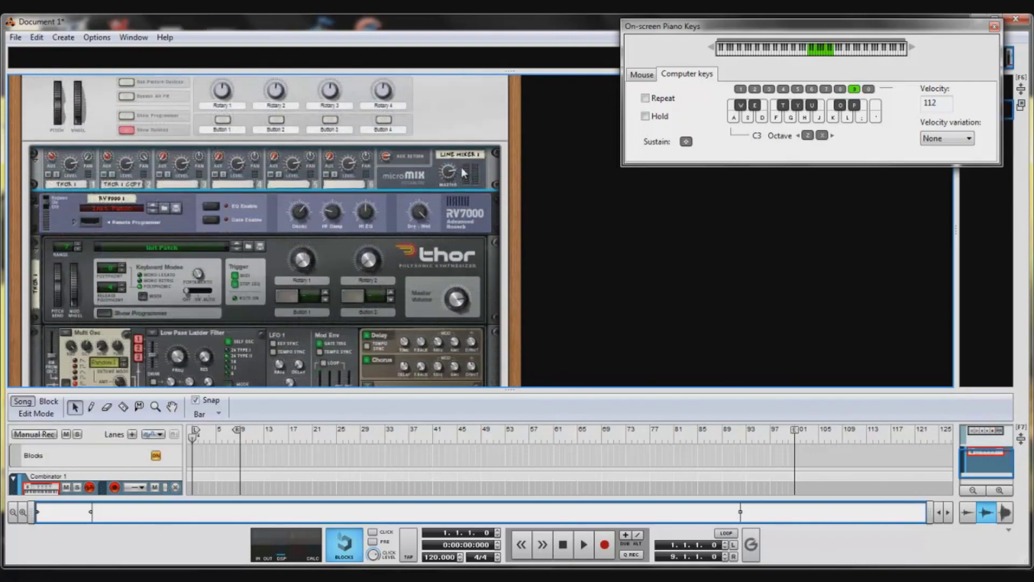
{"action": "scroll", "coordinate": [460, 171], "scroll_direction": "up", "scroll_amount": 1}
{"action": "scroll", "coordinate": [461, 171], "scroll_direction": "down", "scroll_amount": 7}
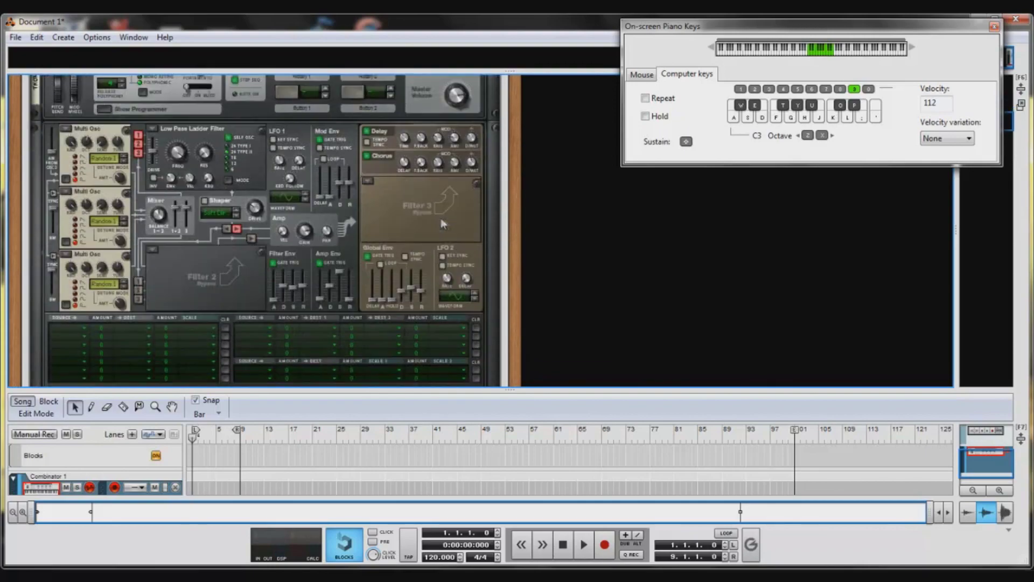
{"action": "scroll", "coordinate": [390, 226], "scroll_direction": "down", "scroll_amount": 12}
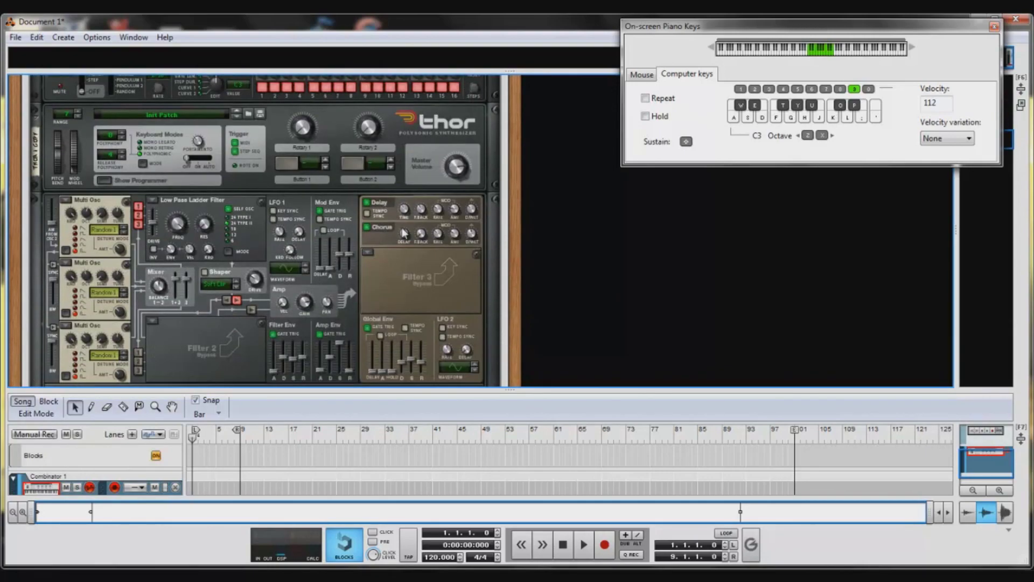
{"action": "scroll", "coordinate": [402, 229], "scroll_direction": "up", "scroll_amount": 3}
{"action": "scroll", "coordinate": [399, 228], "scroll_direction": "up", "scroll_amount": 12}
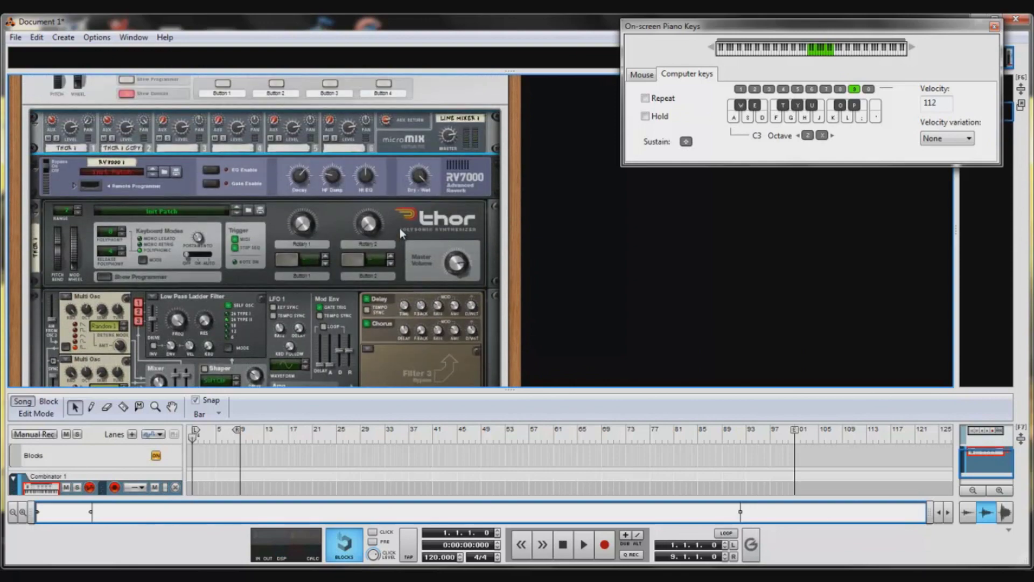
{"action": "scroll", "coordinate": [400, 228], "scroll_direction": "down", "scroll_amount": 1}
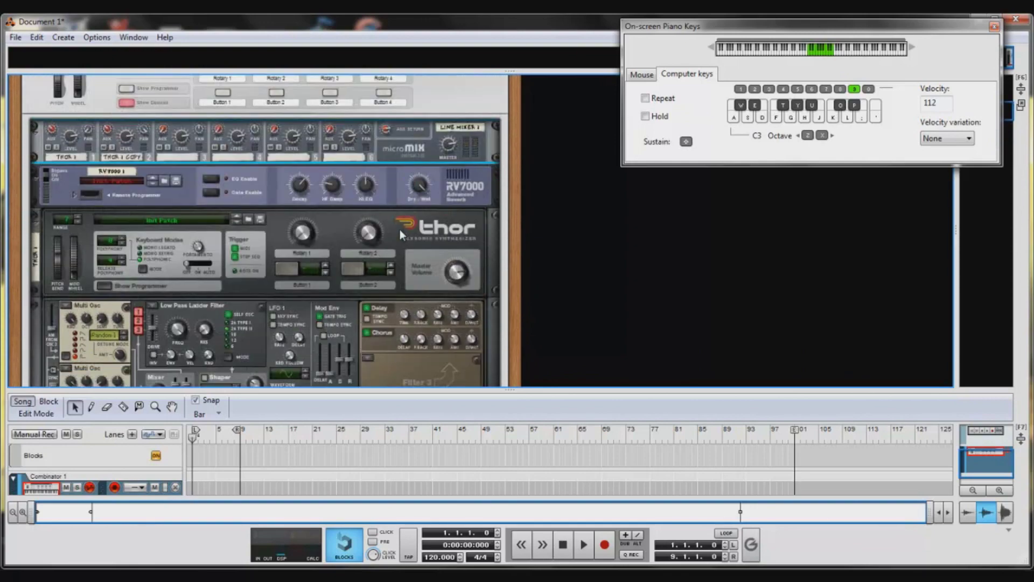
{"action": "scroll", "coordinate": [399, 229], "scroll_direction": "up", "scroll_amount": 1}
{"action": "right_click", "coordinate": [403, 164]}
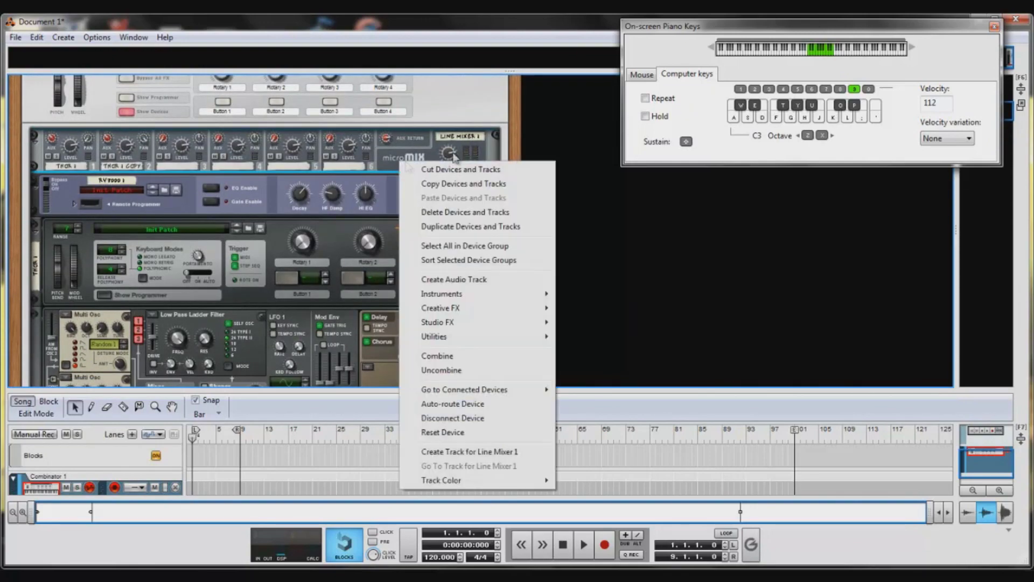
Step: Insert the chosen Studio FX device into the Combinator and review the rack
{"action": "mouse_move", "coordinate": [525, 323]}
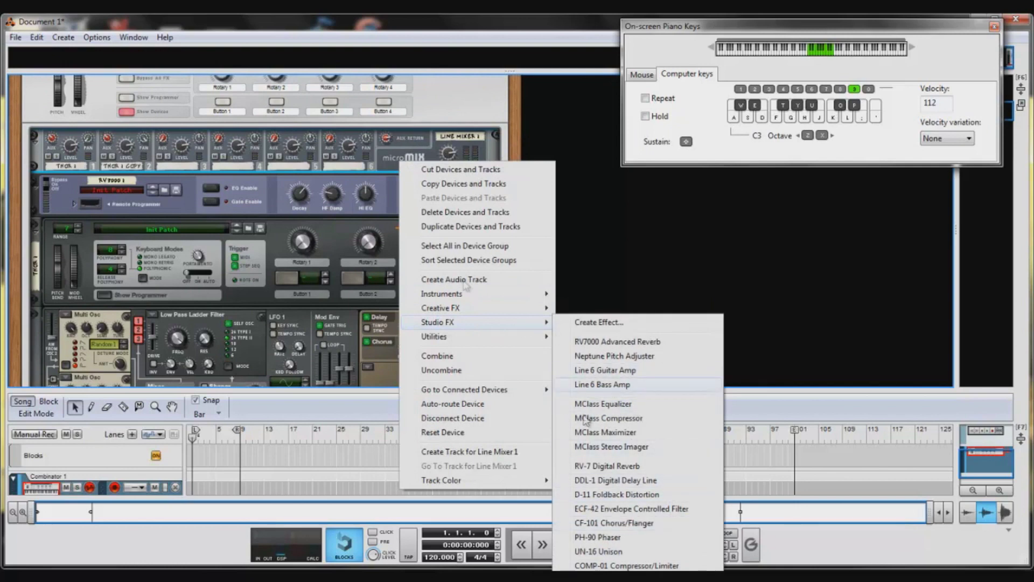
{"action": "left_click", "coordinate": [441, 110]}
{"action": "scroll", "coordinate": [396, 256], "scroll_direction": "up", "scroll_amount": 4}
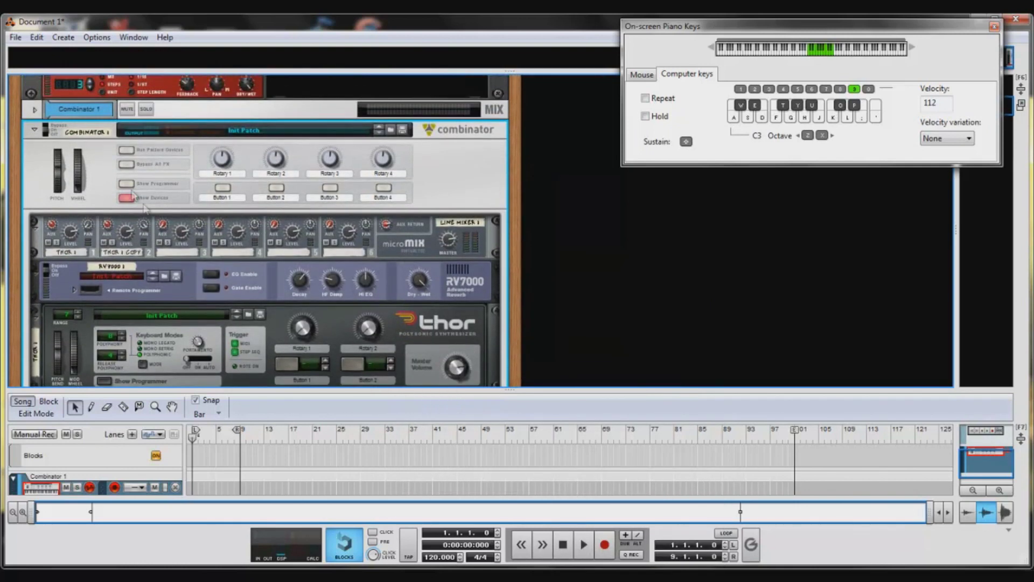
{"action": "scroll", "coordinate": [387, 235], "scroll_direction": "down", "scroll_amount": 5}
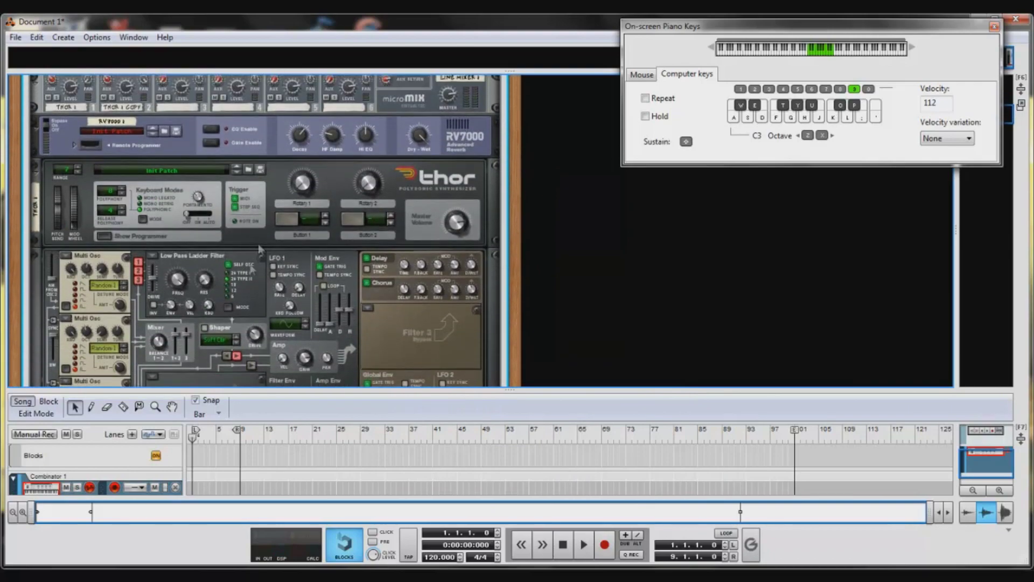
{"action": "scroll", "coordinate": [233, 237], "scroll_direction": "down", "scroll_amount": 8}
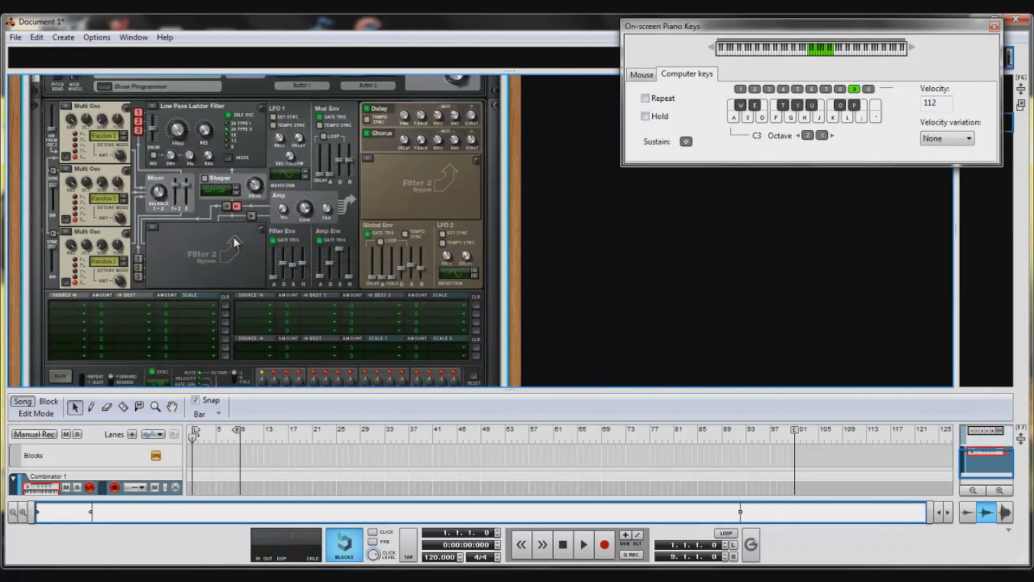
{"action": "scroll", "coordinate": [237, 243], "scroll_direction": "down", "scroll_amount": 1}
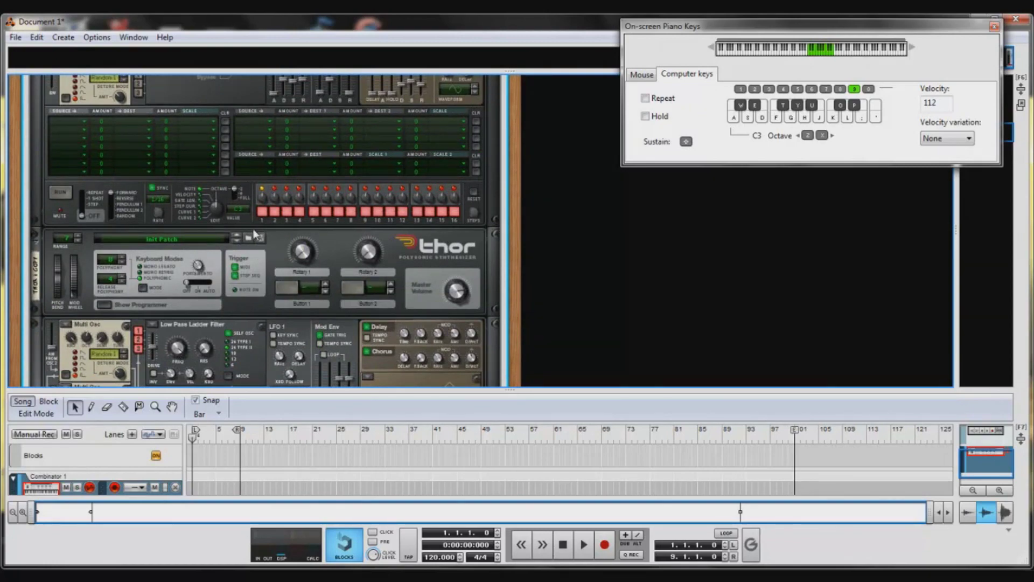
{"action": "scroll", "coordinate": [253, 228], "scroll_direction": "up", "scroll_amount": 14}
{"action": "scroll", "coordinate": [251, 229], "scroll_direction": "down", "scroll_amount": 3}
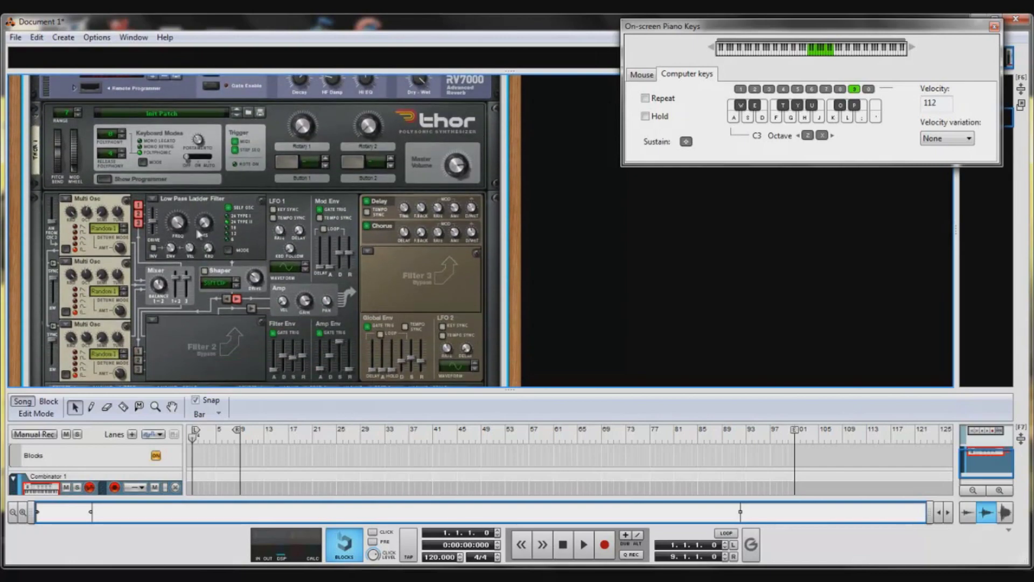
{"action": "scroll", "coordinate": [181, 222], "scroll_direction": "up", "scroll_amount": 5}
{"action": "scroll", "coordinate": [181, 222], "scroll_direction": "down", "scroll_amount": 4}
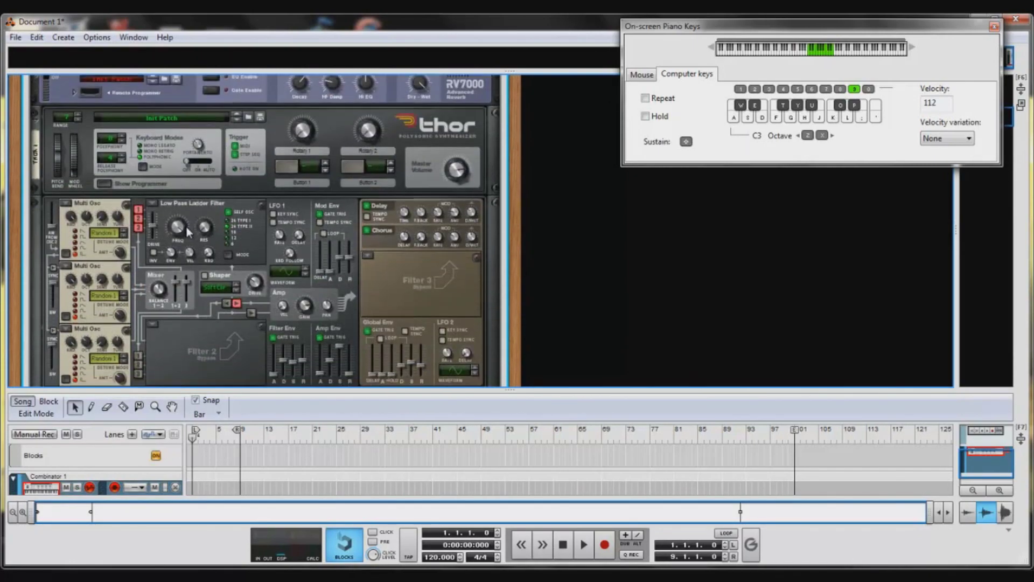
Step: Enlarge the sequencer area by dragging the rack/sequencer splitter up
{"action": "left_click_drag", "start_coordinate": [512, 392], "coordinate": [511, 353]}
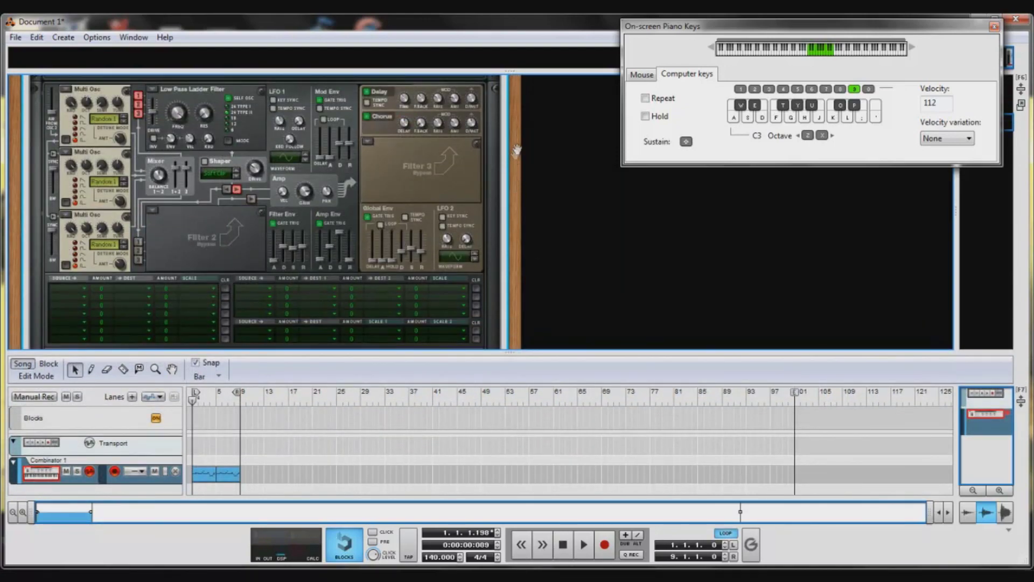
{"action": "scroll", "coordinate": [516, 151], "scroll_direction": "up", "scroll_amount": 9}
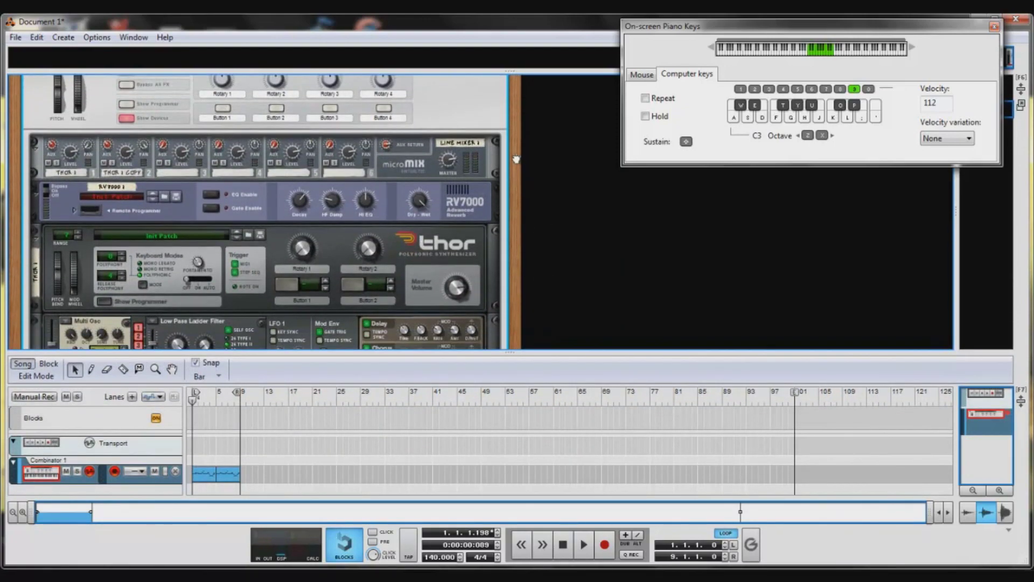
{"action": "scroll", "coordinate": [516, 159], "scroll_direction": "up", "scroll_amount": 4}
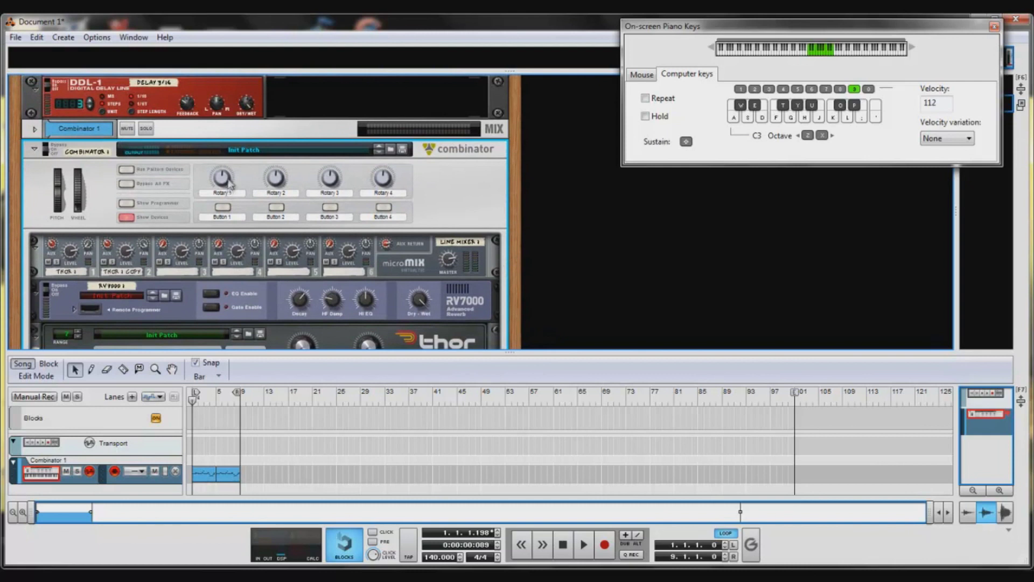
Step: In the Combinator programmer, route Rotary 1 to Thor 1's Filter 1 Freq
{"action": "left_click", "coordinate": [128, 204]}
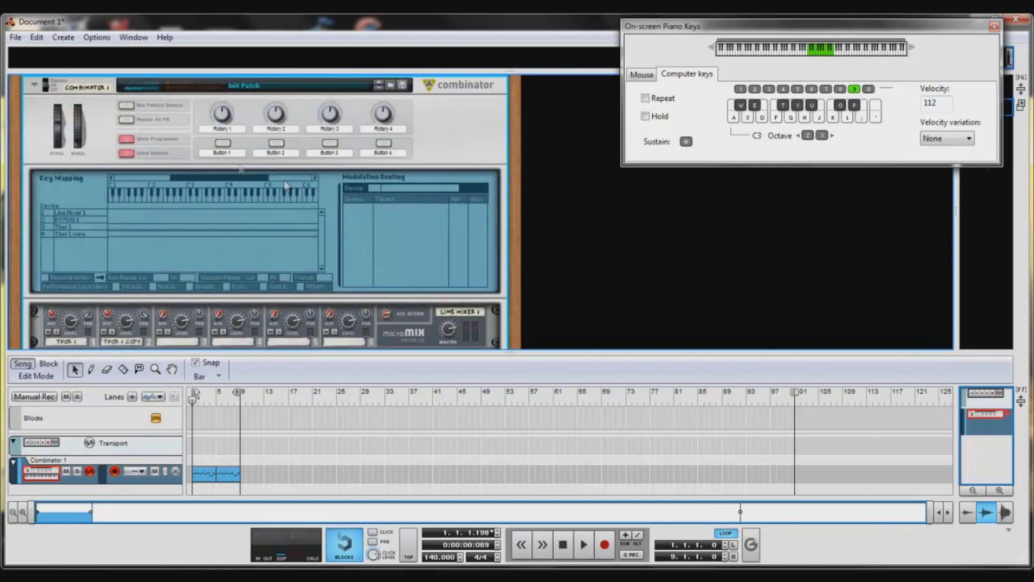
{"action": "left_click", "coordinate": [79, 228]}
{"action": "left_click", "coordinate": [432, 208]}
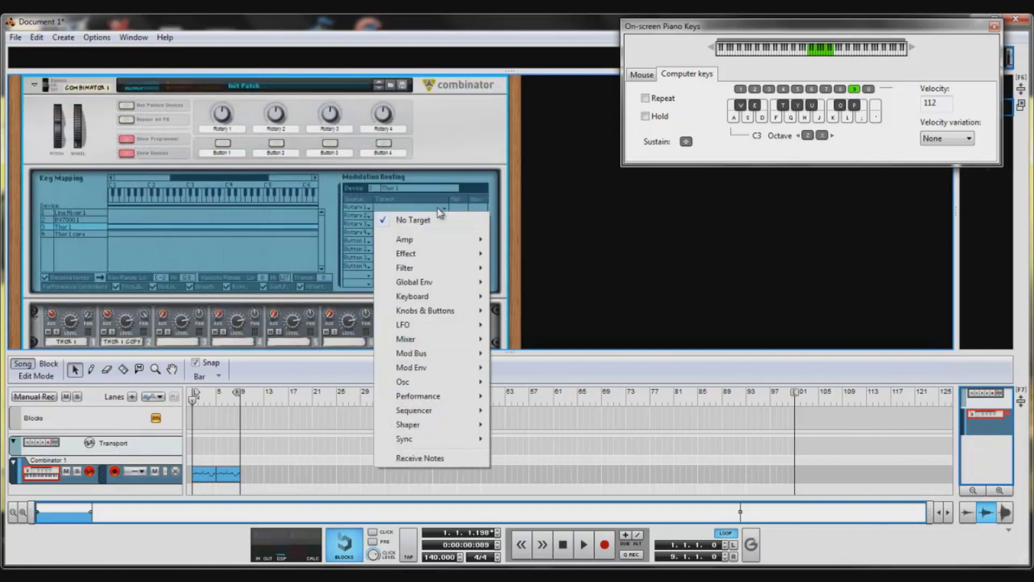
{"action": "mouse_move", "coordinate": [449, 269]}
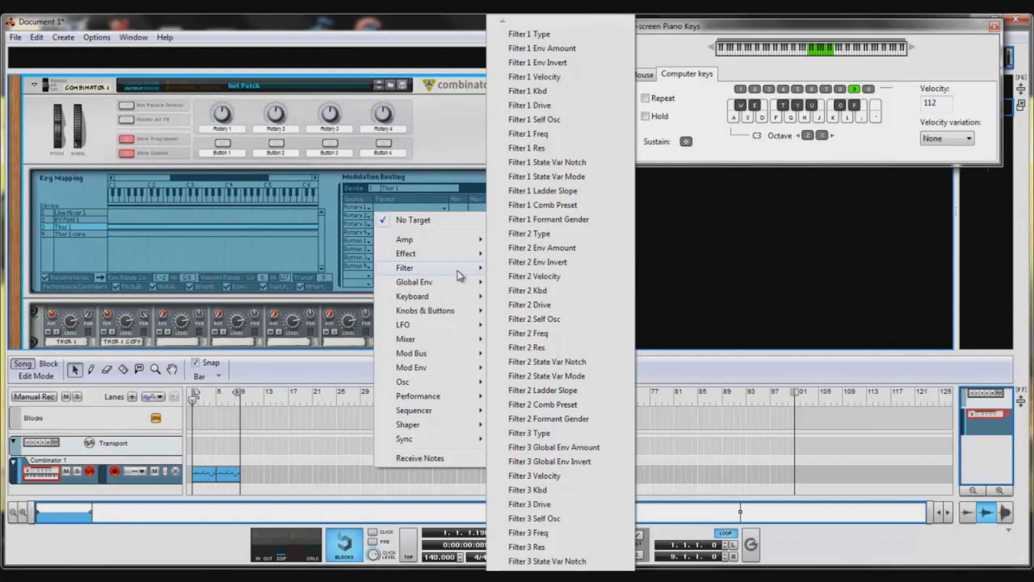
{"action": "left_click", "coordinate": [541, 136]}
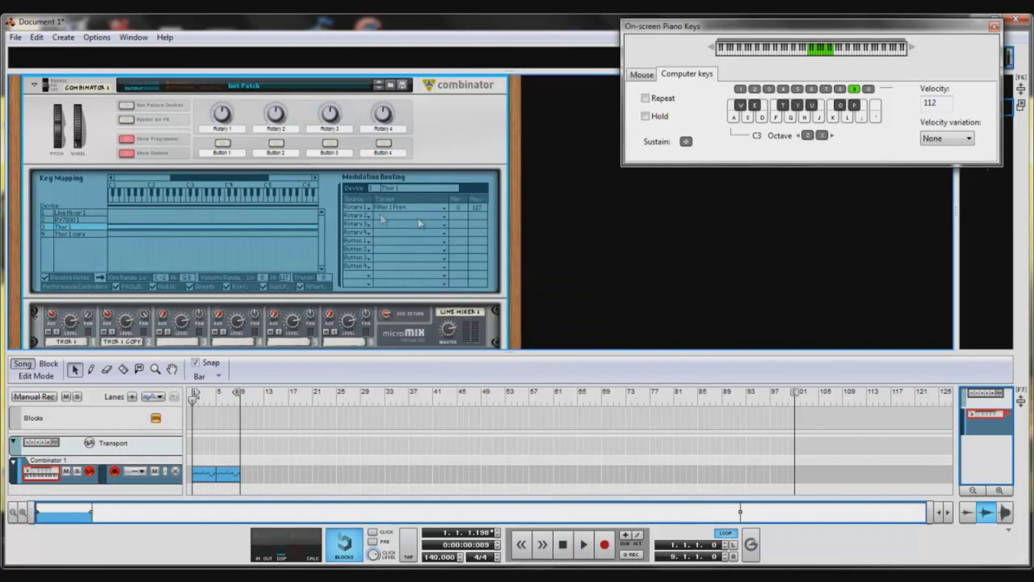
Step: Route Rotary 1 to Thor 1 copy's Filter 1 Freq, then turn the rotary and play to hear the sweep
{"action": "left_click", "coordinate": [93, 236]}
{"action": "left_click", "coordinate": [429, 208]}
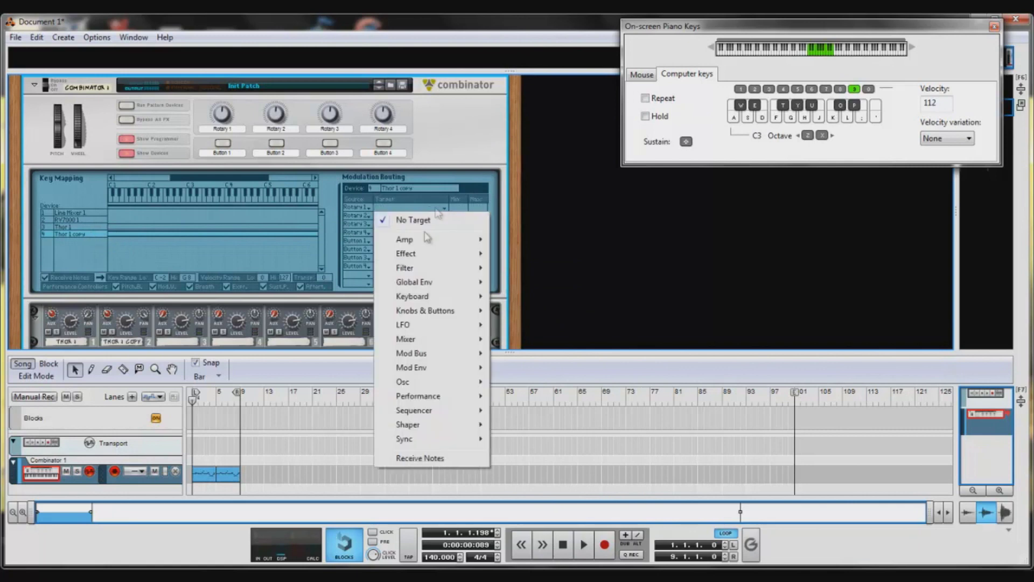
{"action": "mouse_move", "coordinate": [464, 272]}
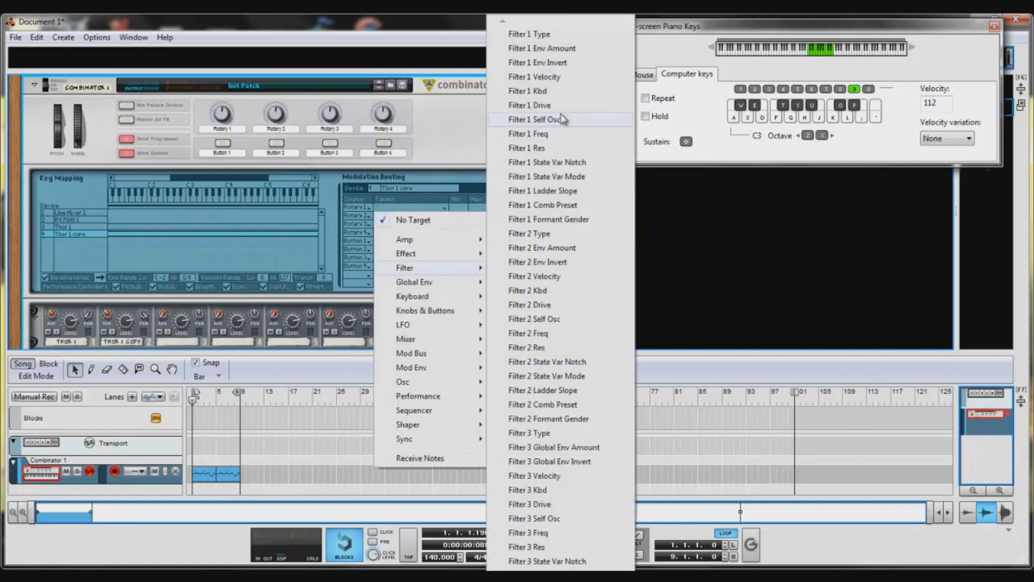
{"action": "left_click", "coordinate": [561, 135]}
{"action": "mouse_move", "coordinate": [229, 123]}
{"action": "left_mouse_down"}
{"action": "mouse_move", "coordinate": [217, 100]}
{"action": "mouse_move", "coordinate": [232, 153]}
{"action": "mouse_move", "coordinate": [220, 126]}
{"action": "left_mouse_up"}
{"action": "key", "text": "space"}
{"action": "key", "text": "space"}
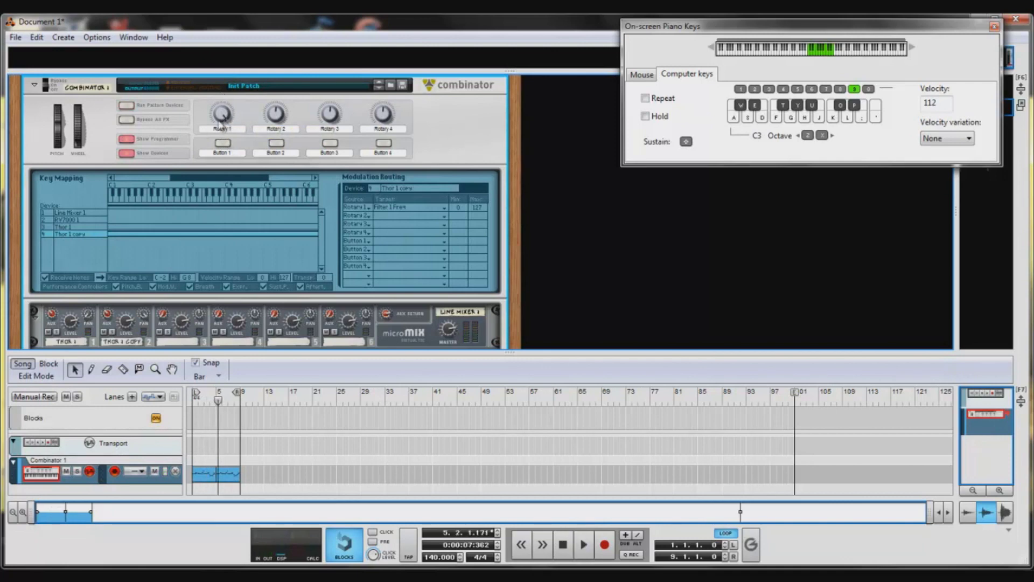
{"action": "scroll", "coordinate": [302, 310], "scroll_direction": "down", "scroll_amount": 3}
{"action": "scroll", "coordinate": [271, 302], "scroll_direction": "up", "scroll_amount": 5}
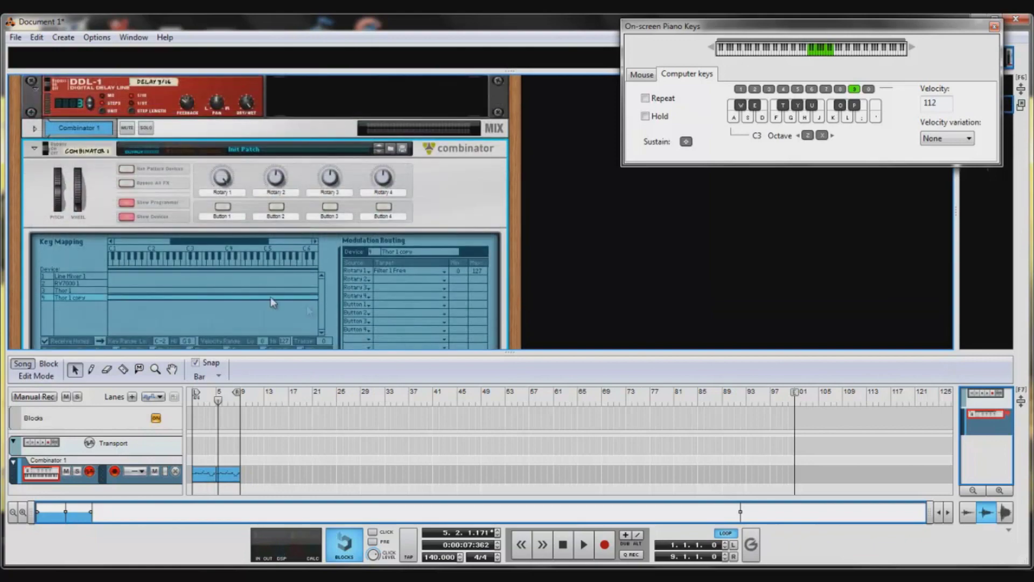
{"action": "left_click", "coordinate": [127, 216]}
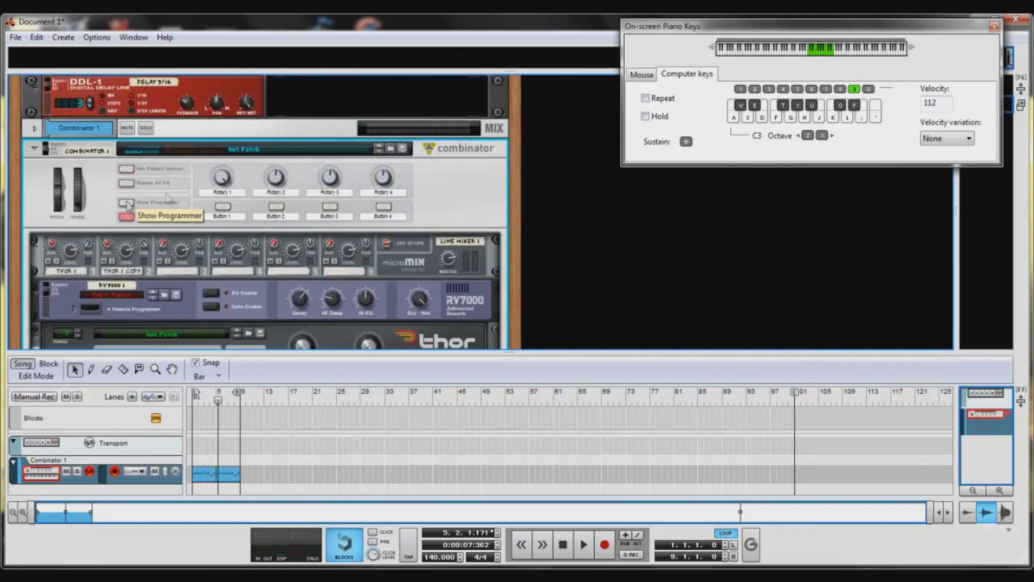
{"action": "right_click", "coordinate": [224, 186]}
{"action": "left_click", "coordinate": [245, 192]}
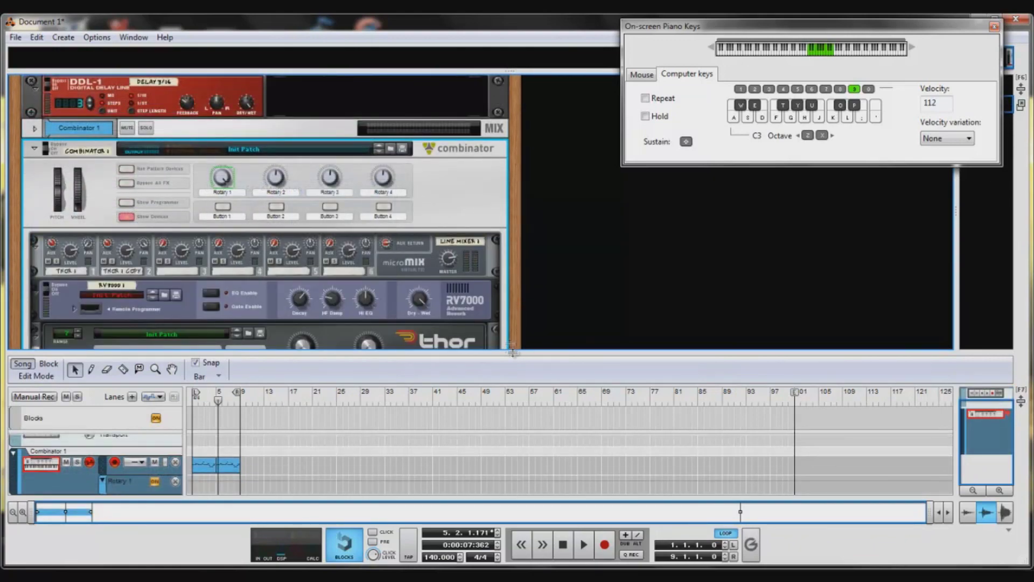
Step: Enlarge the sequencer, draw an automation clip in the Rotary 1 lane, and open it for editing
{"action": "left_click_drag", "start_coordinate": [511, 351], "coordinate": [183, 245]}
{"action": "left_click", "coordinate": [91, 273]}
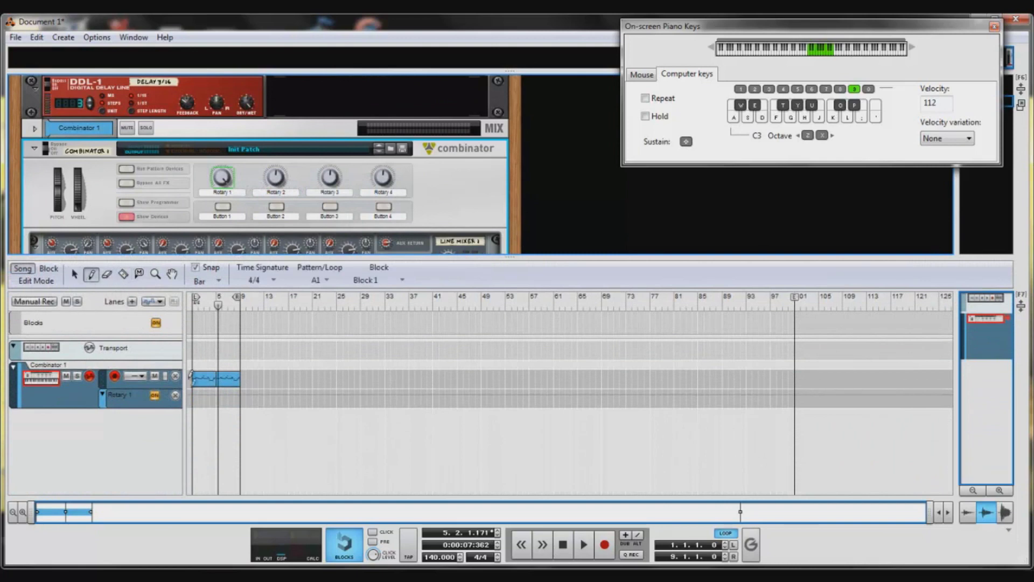
{"action": "left_click_drag", "start_coordinate": [195, 398], "coordinate": [240, 394]}
{"action": "left_click", "coordinate": [74, 274]}
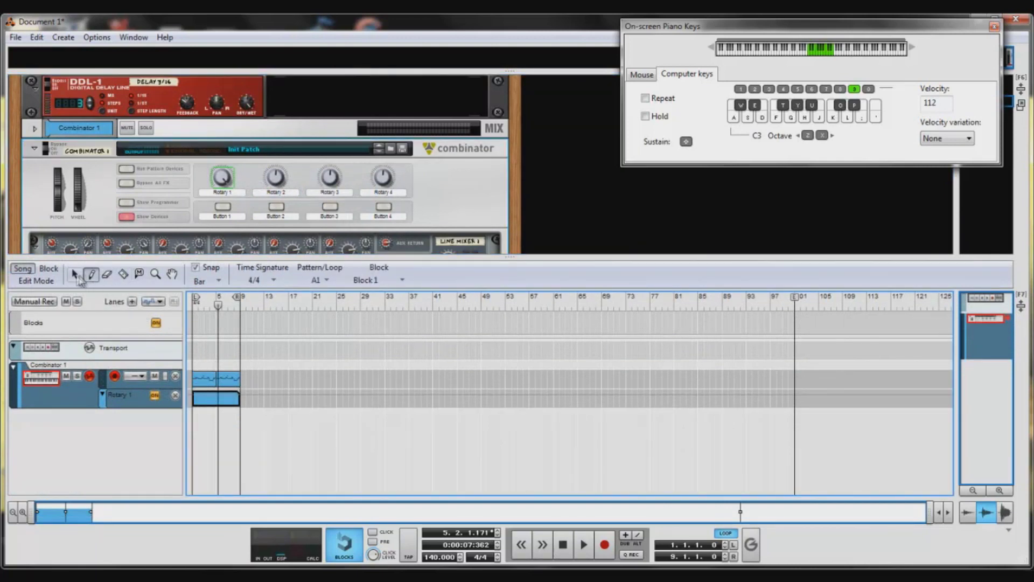
{"action": "double_click", "coordinate": [195, 396]}
Step: Draw a ramp from a low starting value up to 127, then play from bar 1
{"action": "key", "text": "w"}
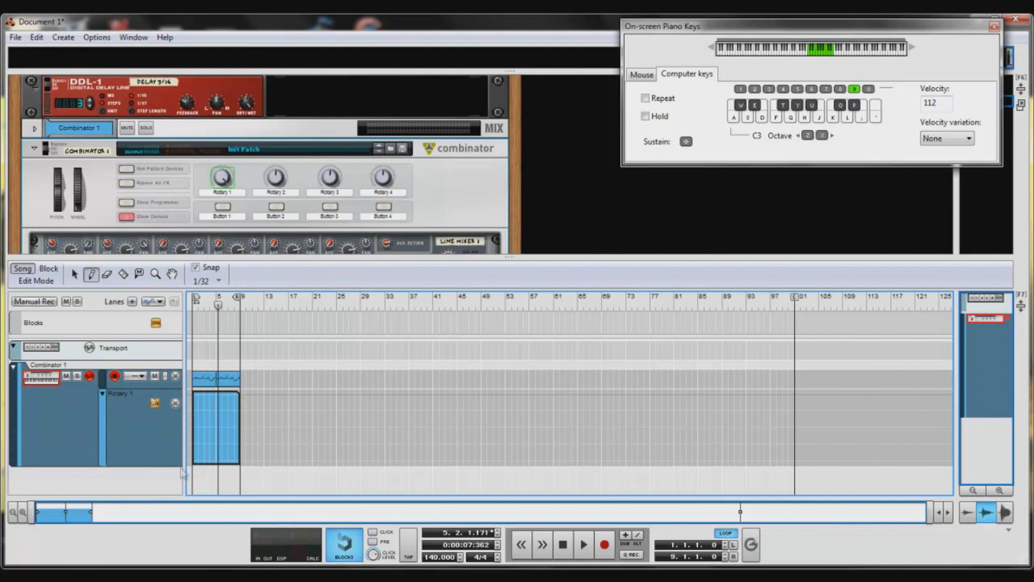
{"action": "left_click", "coordinate": [195, 452]}
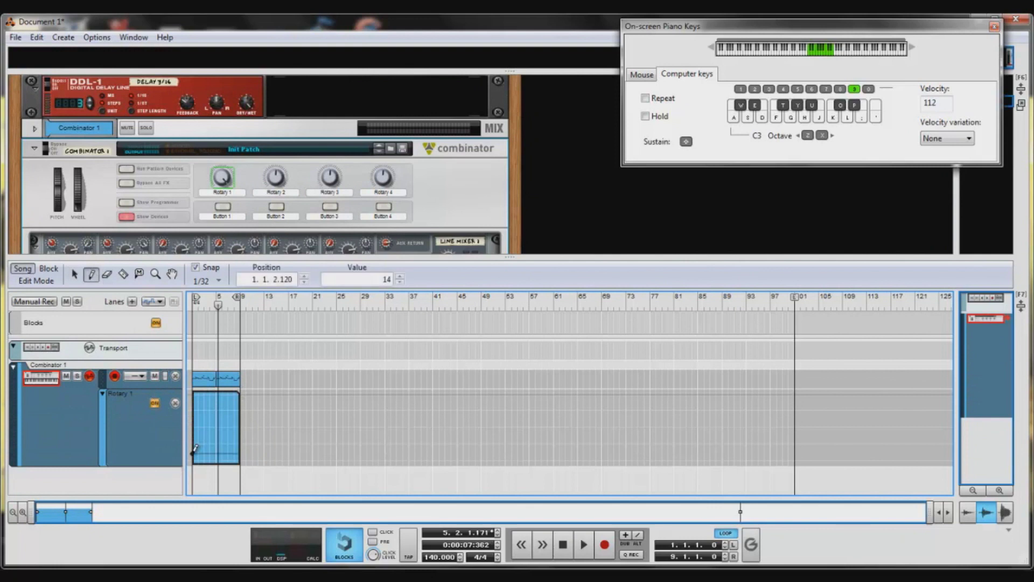
{"action": "left_click", "coordinate": [226, 394]}
{"action": "left_click_drag", "start_coordinate": [218, 312], "coordinate": [193, 305]}
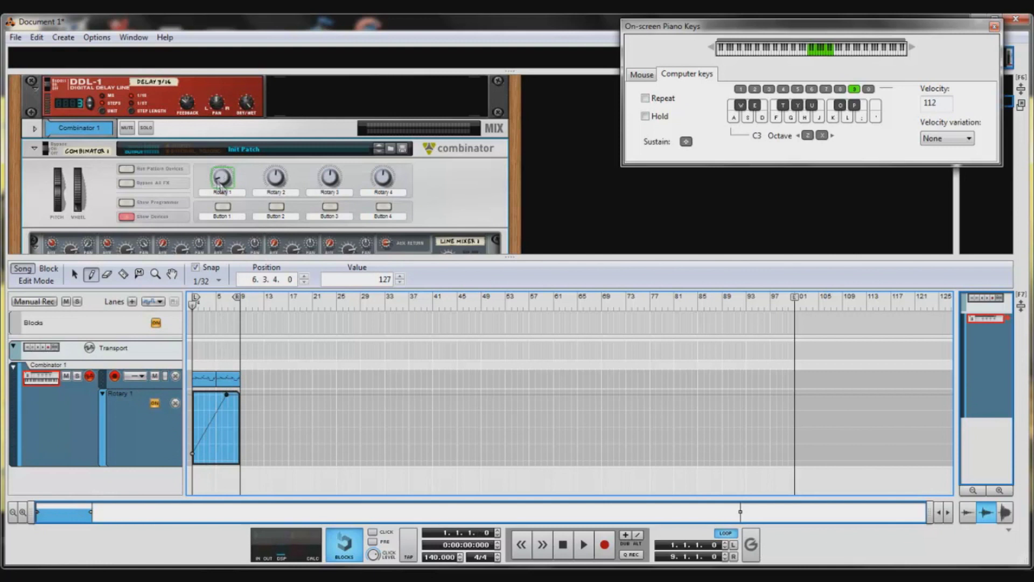
{"action": "key", "text": "space"}
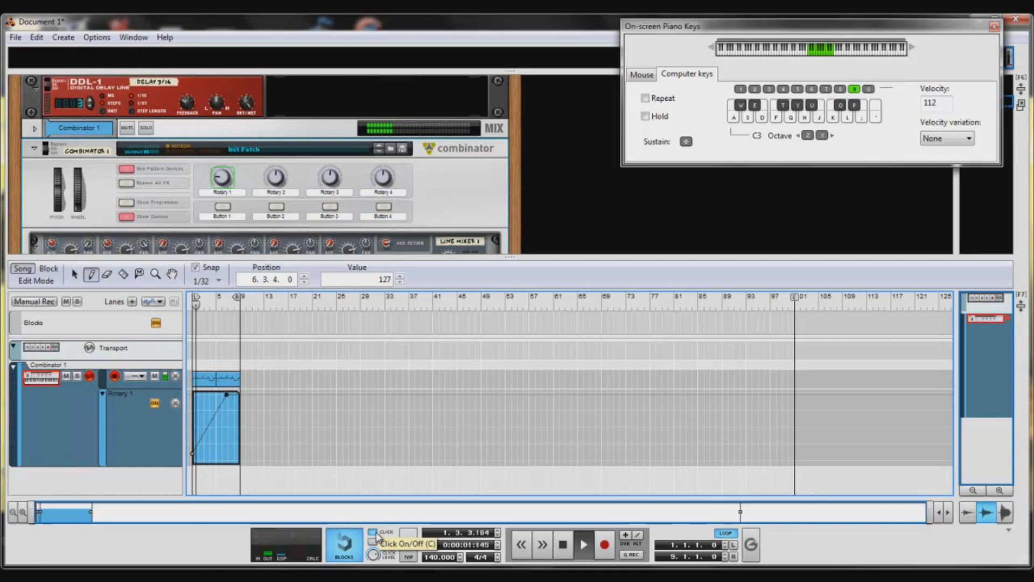
Step: Stop playback and fold the Combinator into a compact strip
{"action": "key", "text": "space"}
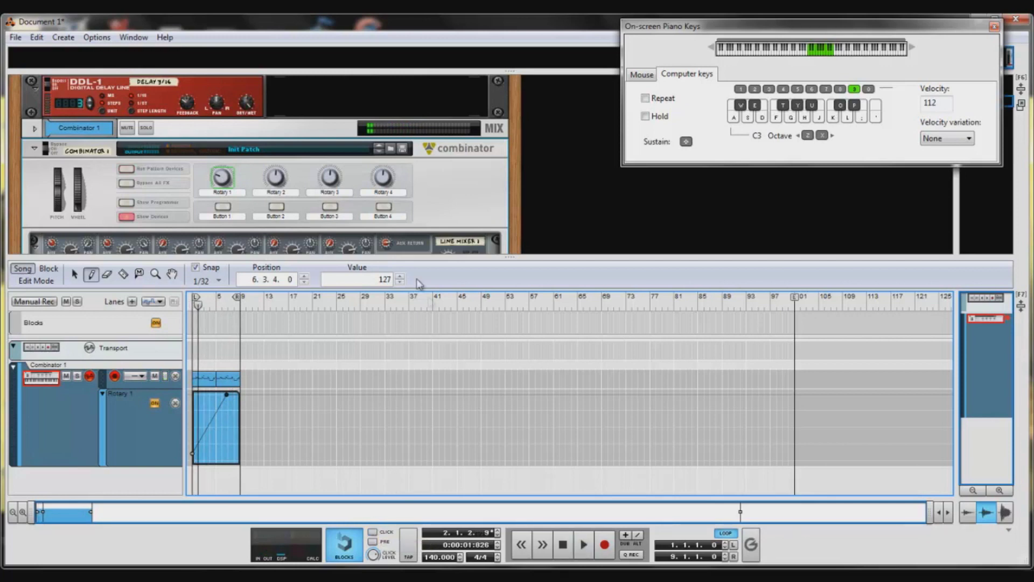
{"action": "scroll", "coordinate": [62, 154], "scroll_direction": "down", "scroll_amount": 2}
{"action": "left_click", "coordinate": [35, 132]}
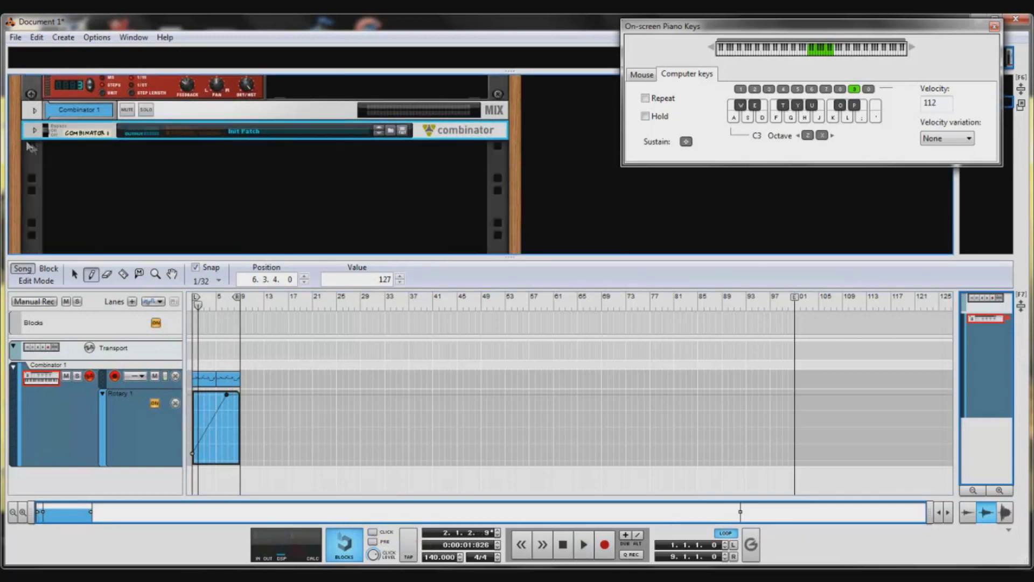
{"action": "scroll", "coordinate": [323, 208], "scroll_direction": "down", "scroll_amount": 1}
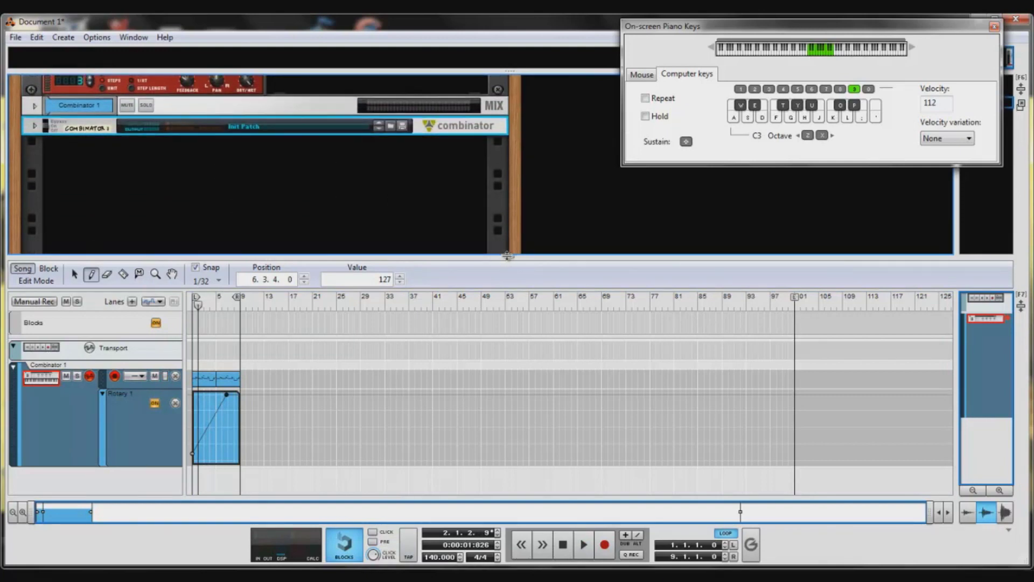
Step: Make the device rack taller and scroll through it to check the folded Combinator
{"action": "left_click_drag", "start_coordinate": [508, 256], "coordinate": [509, 388]}
{"action": "scroll", "coordinate": [513, 160], "scroll_direction": "up", "scroll_amount": 2}
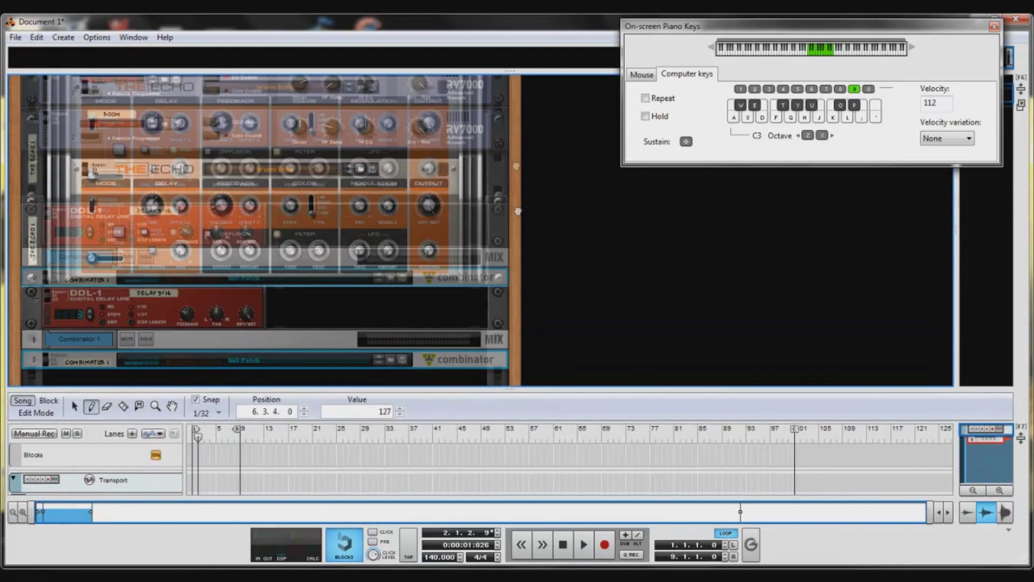
{"action": "scroll", "coordinate": [514, 160], "scroll_direction": "down", "scroll_amount": 2}
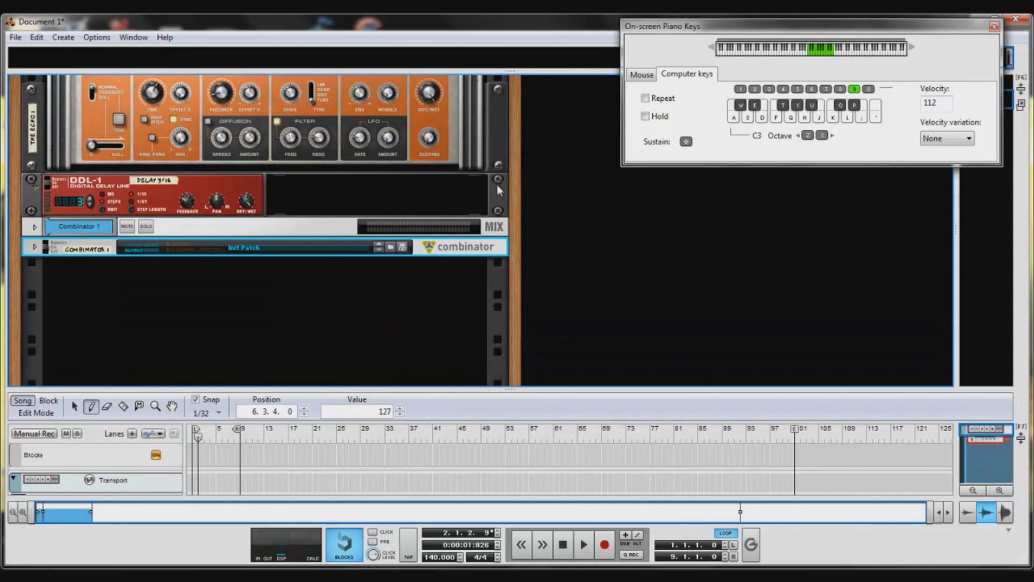
{"action": "scroll", "coordinate": [516, 103], "scroll_direction": "up", "scroll_amount": 3}
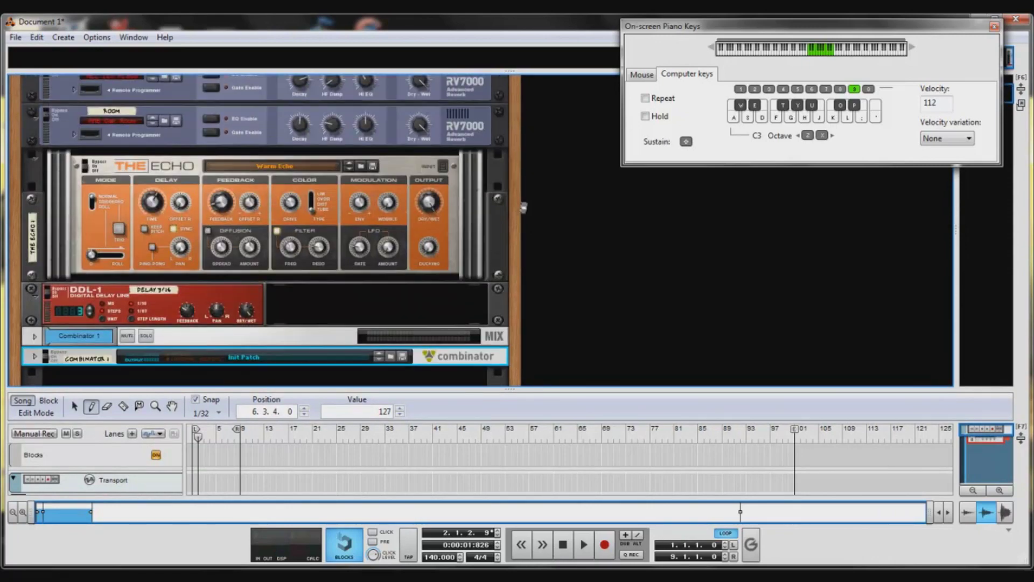
{"action": "scroll", "coordinate": [526, 99], "scroll_direction": "down", "scroll_amount": 3}
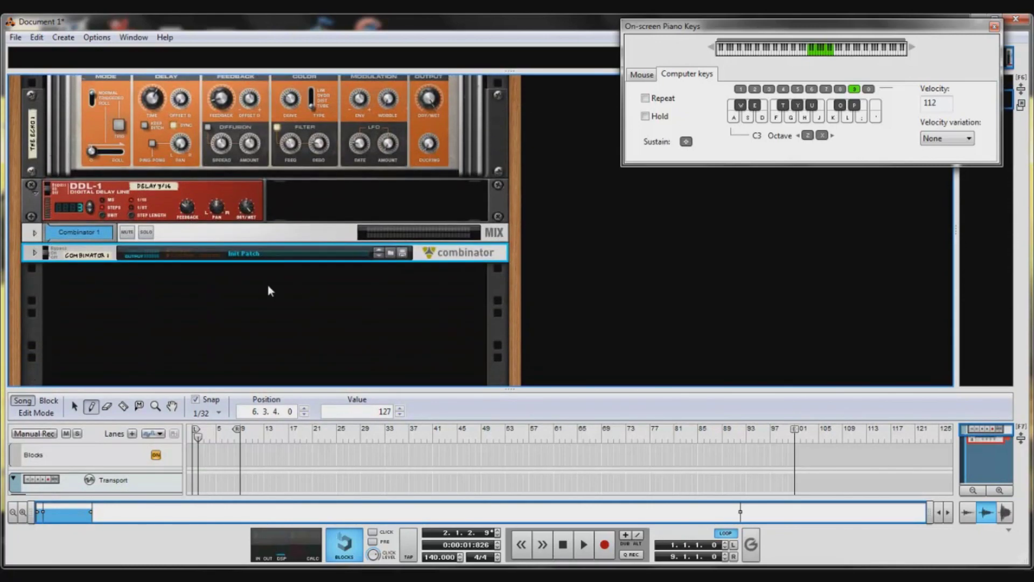
{"action": "scroll", "coordinate": [270, 289], "scroll_direction": "up", "scroll_amount": 2}
{"action": "scroll", "coordinate": [288, 253], "scroll_direction": "down", "scroll_amount": 2}
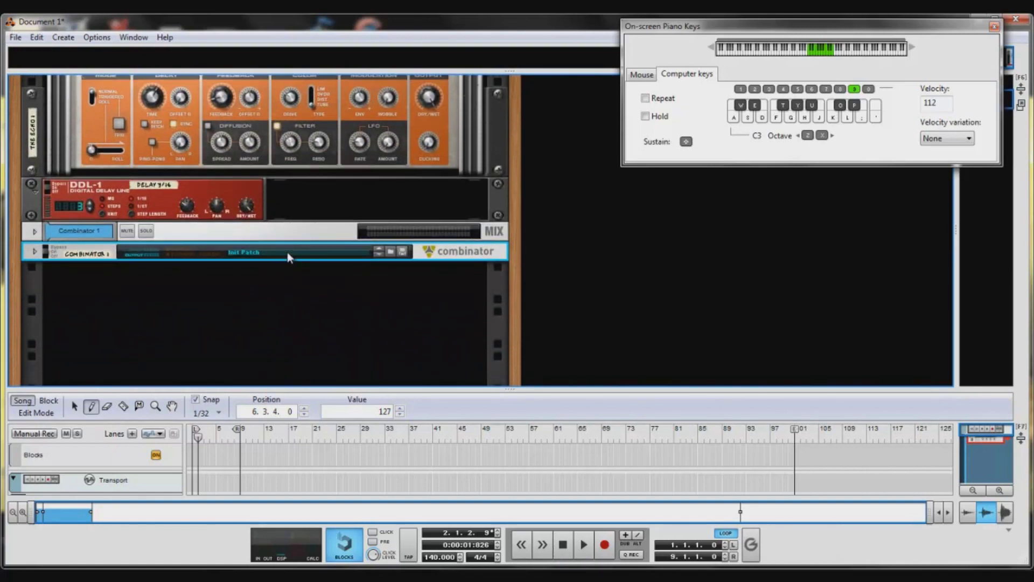